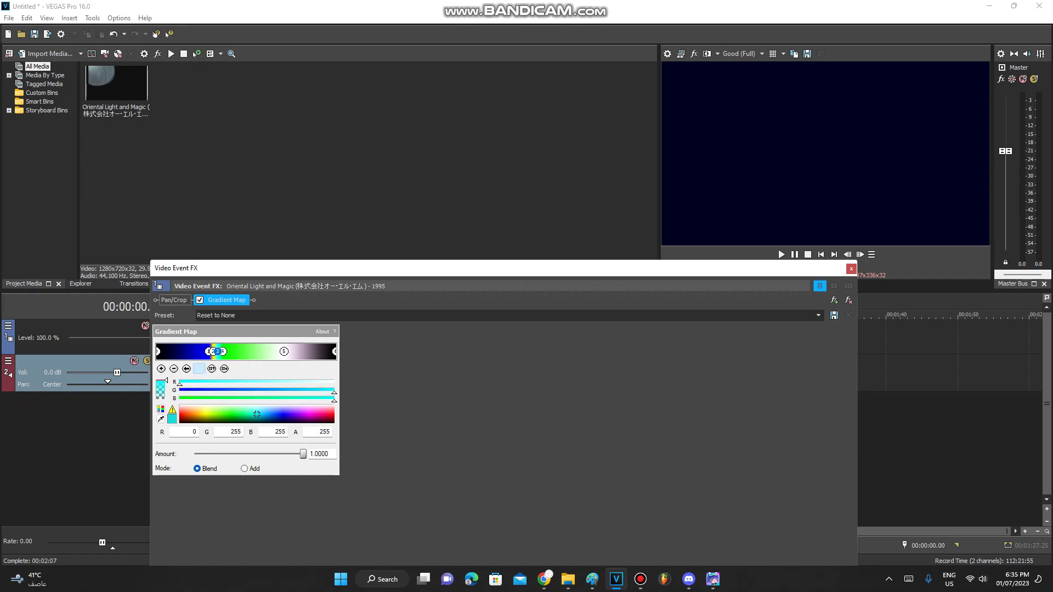
# - Review the remaining Gradient Map colour stops on the first video event and the RZSvocoder effect on its audio event
pyautogui.click(199, 369)
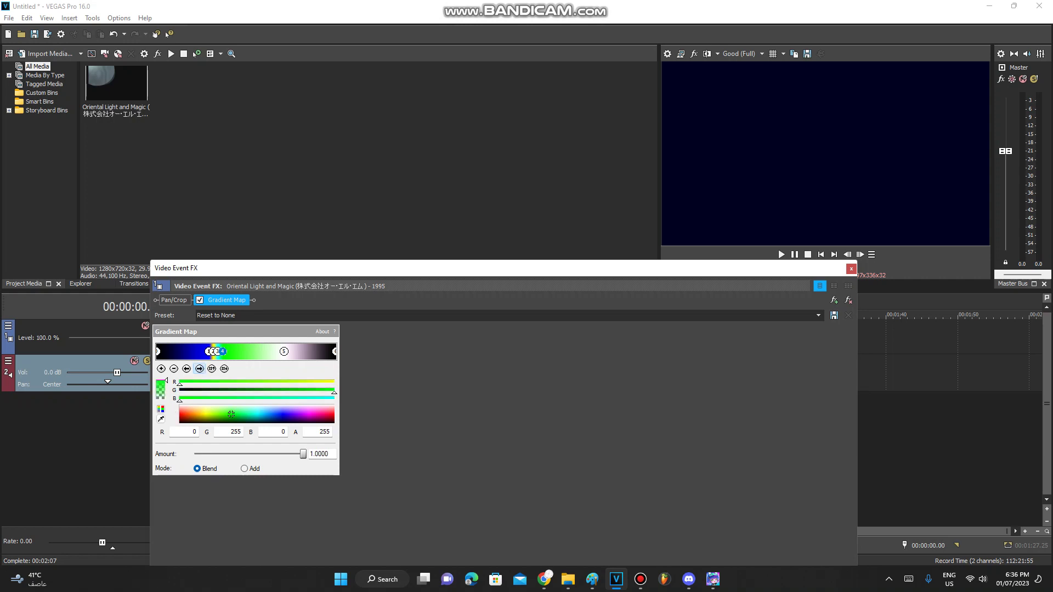
pyautogui.click(199, 369)
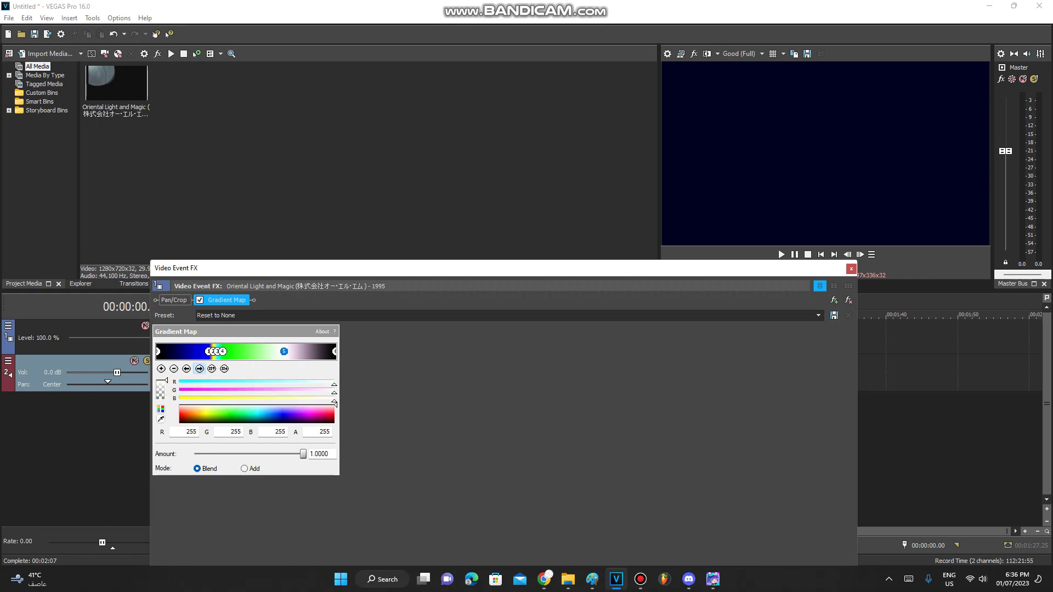
pyautogui.click(199, 368)
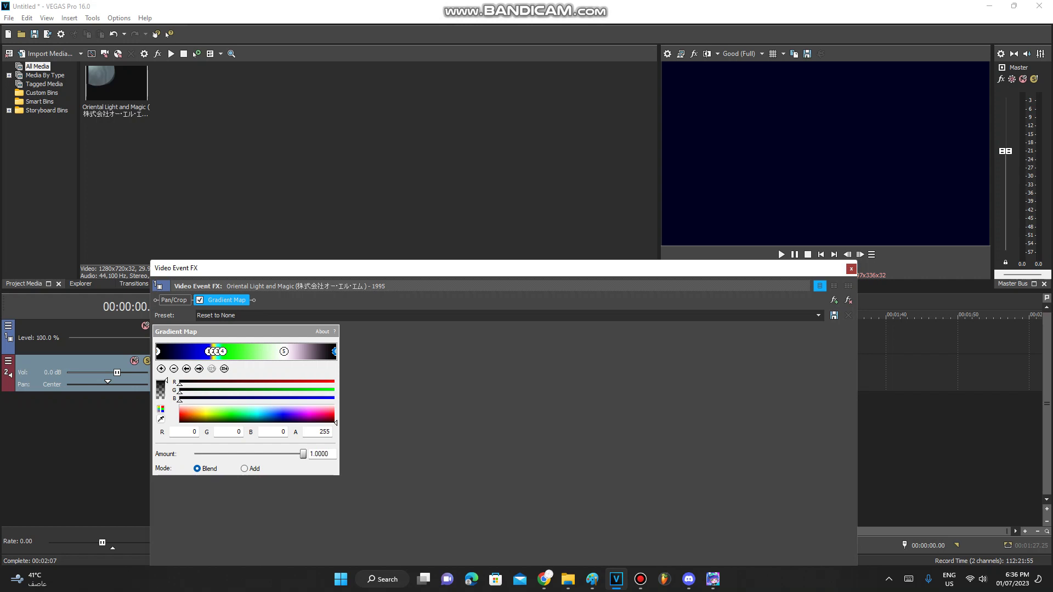
pyautogui.click(850, 269)
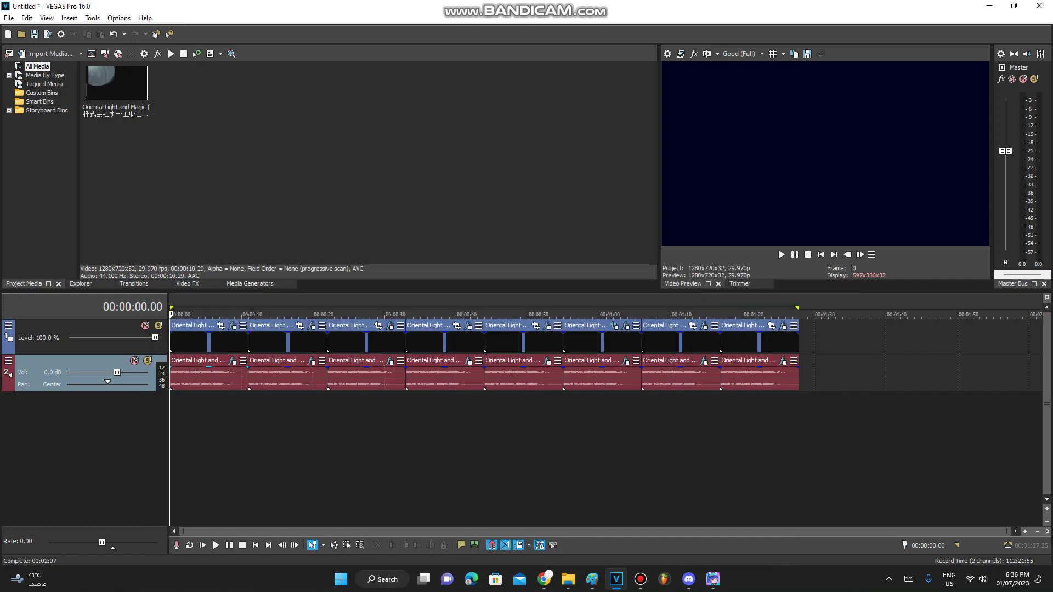
pyautogui.click(233, 360)
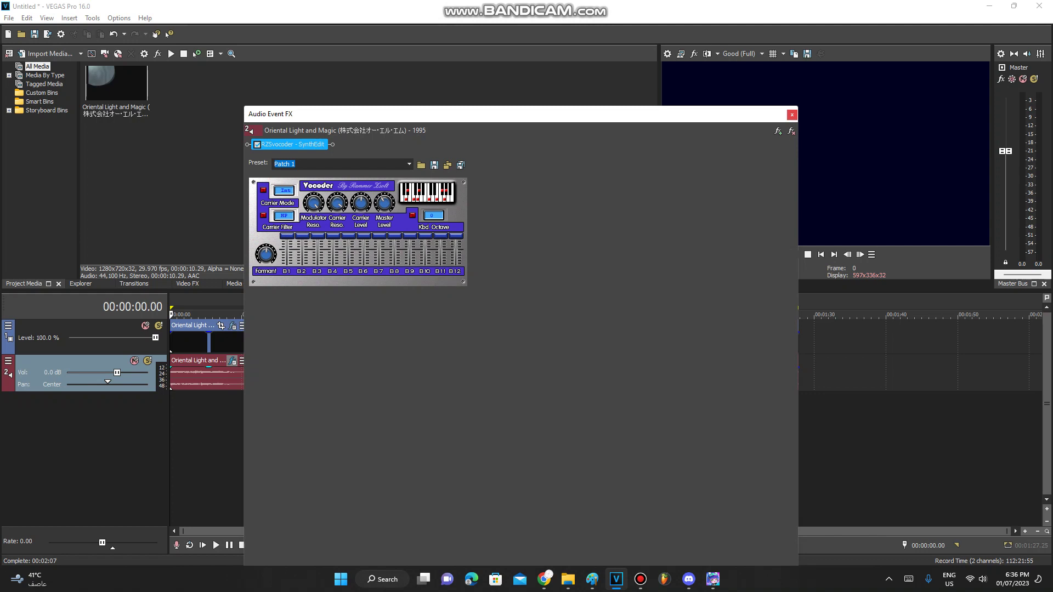
pyautogui.click(792, 114)
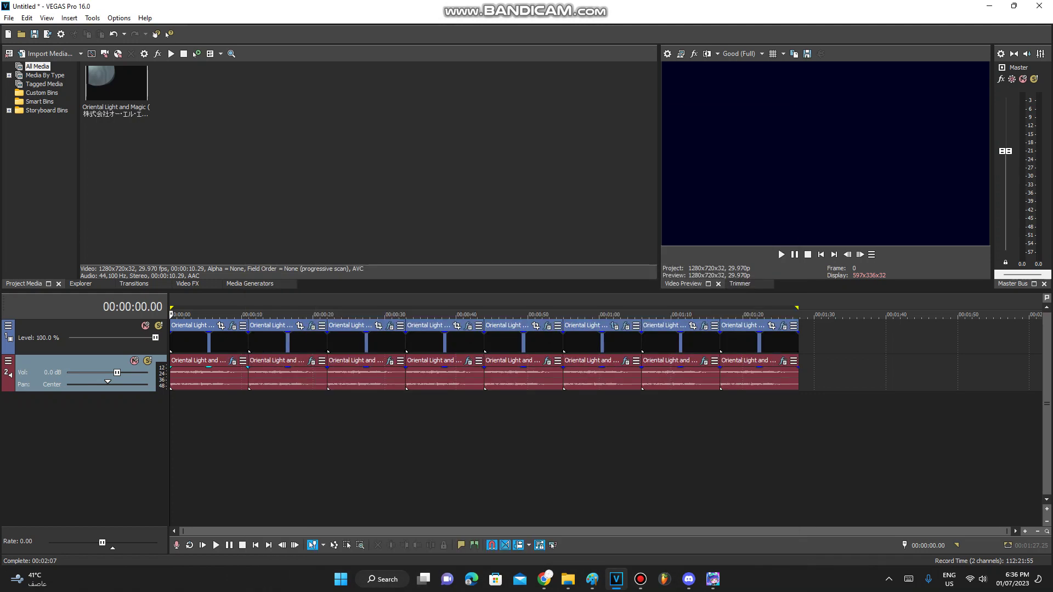
# - Examine the Gradient Map colour stops on the second video event and the Vocodex effect on its audio event
pyautogui.click(312, 326)
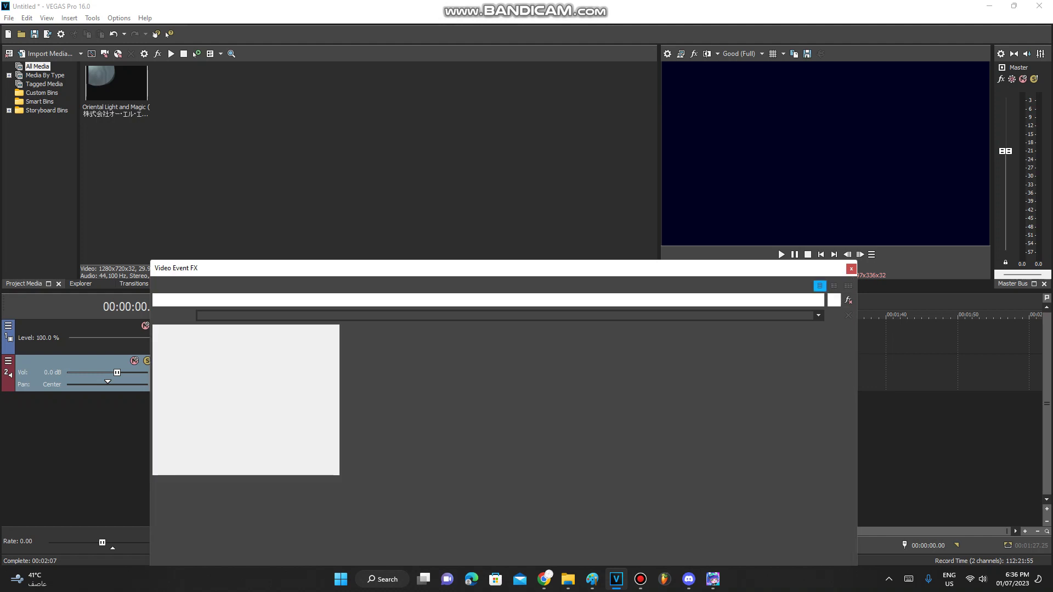
pyautogui.click(199, 368)
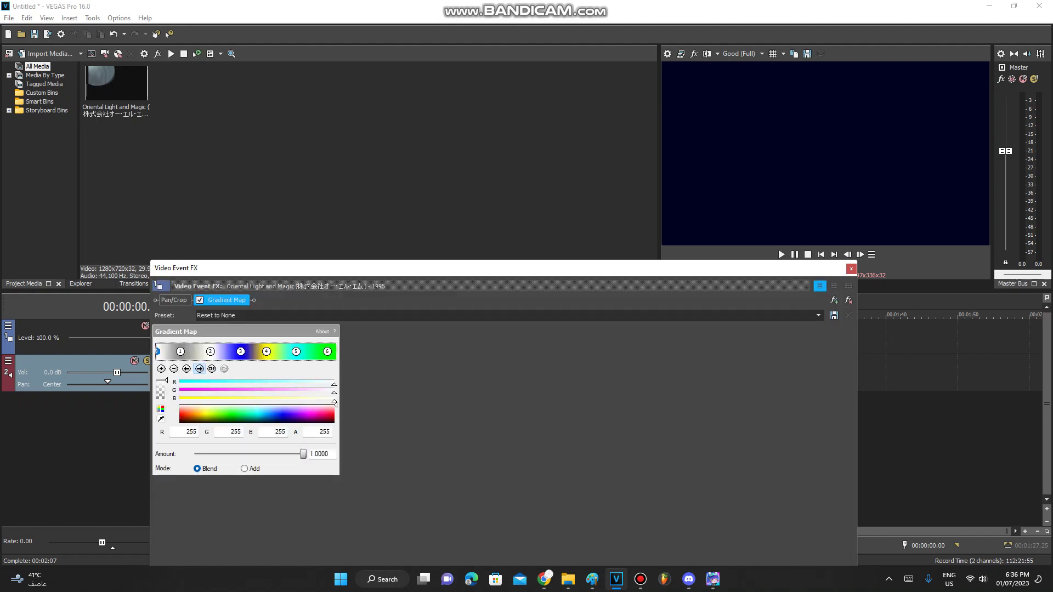
pyautogui.click(199, 369)
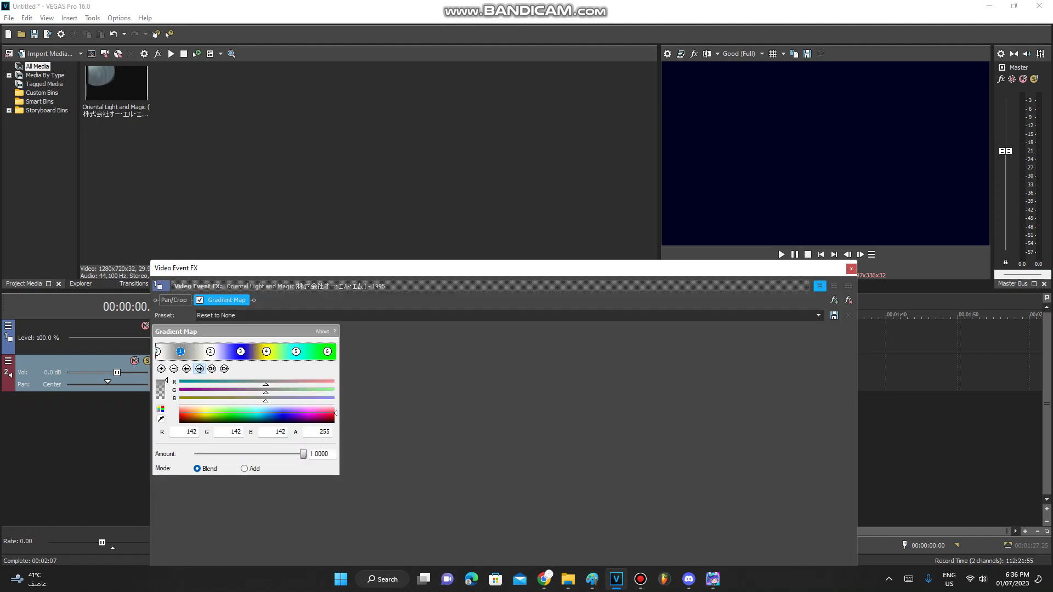
pyautogui.click(199, 368)
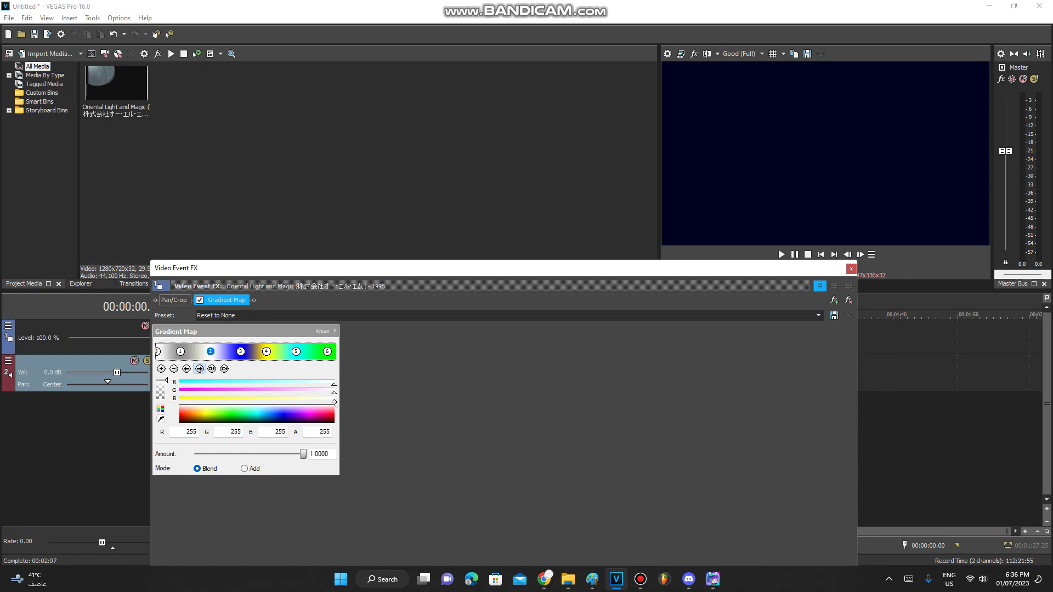
pyautogui.click(240, 352)
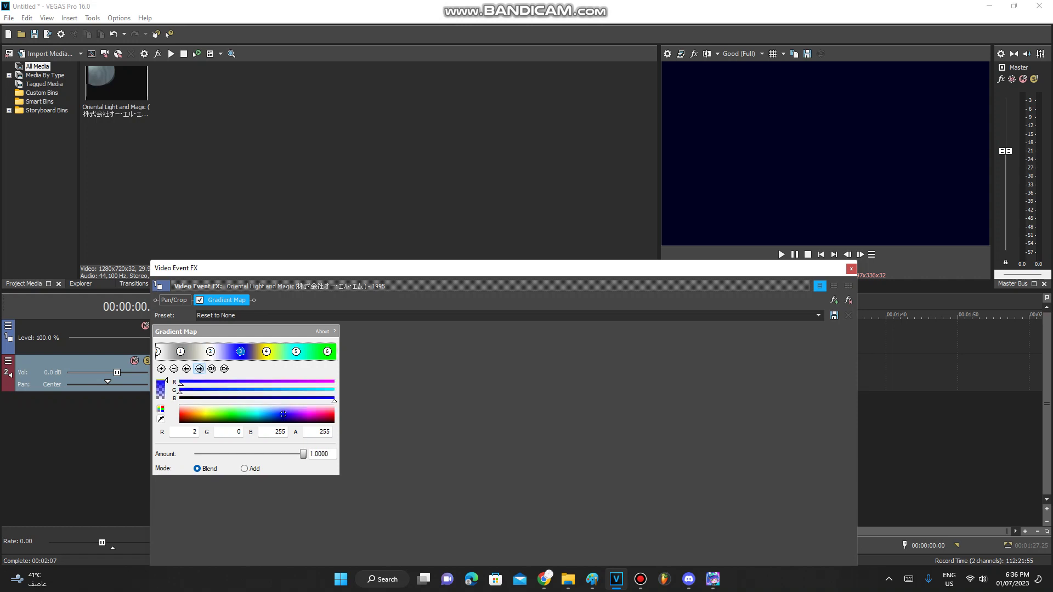
pyautogui.click(199, 368)
pyautogui.click(296, 351)
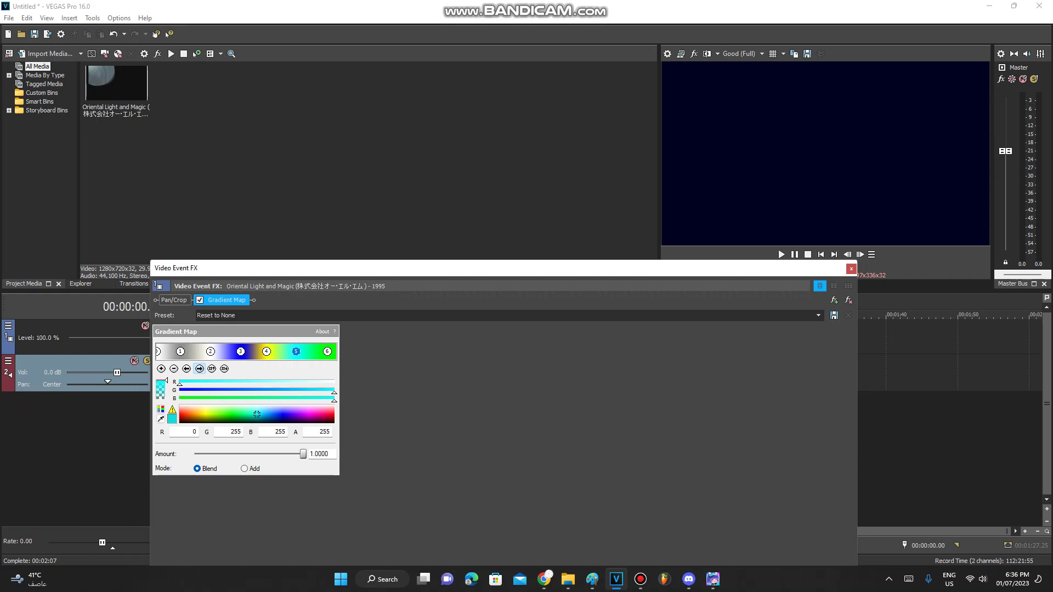
pyautogui.click(199, 369)
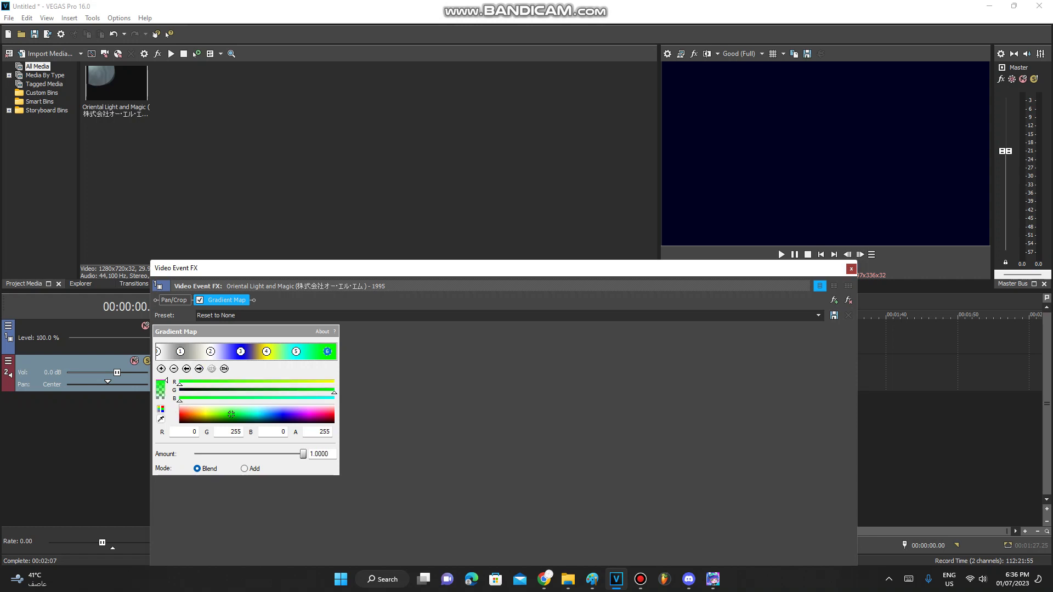
pyautogui.click(852, 269)
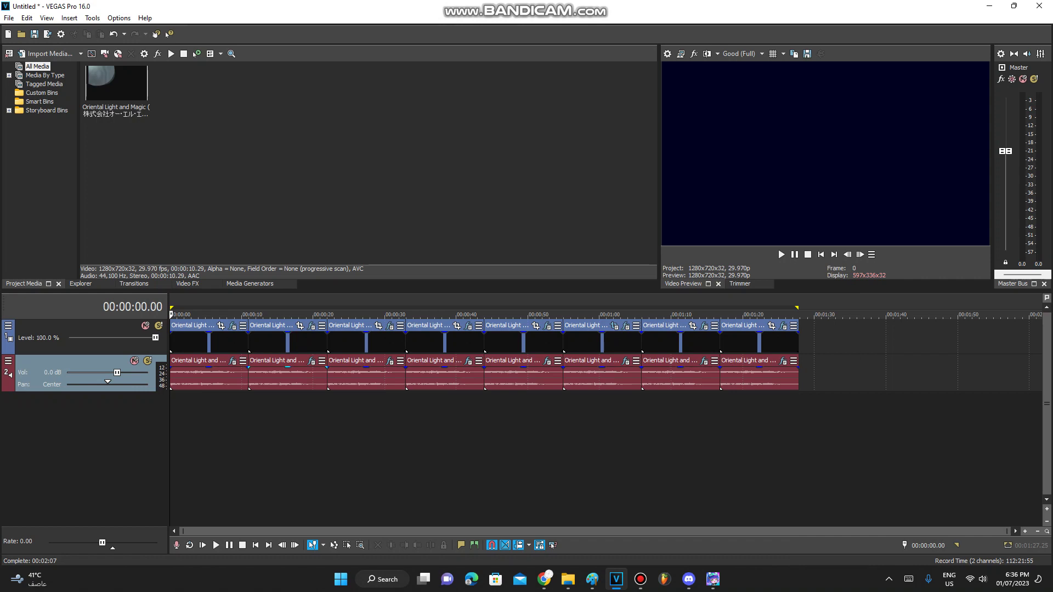
pyautogui.click(312, 360)
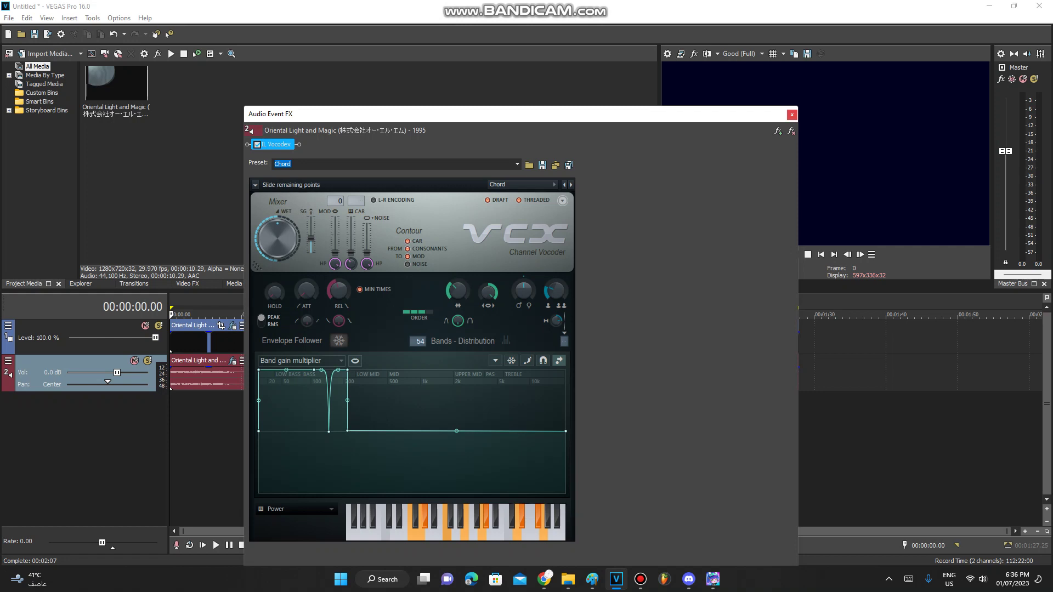
pyautogui.click(791, 114)
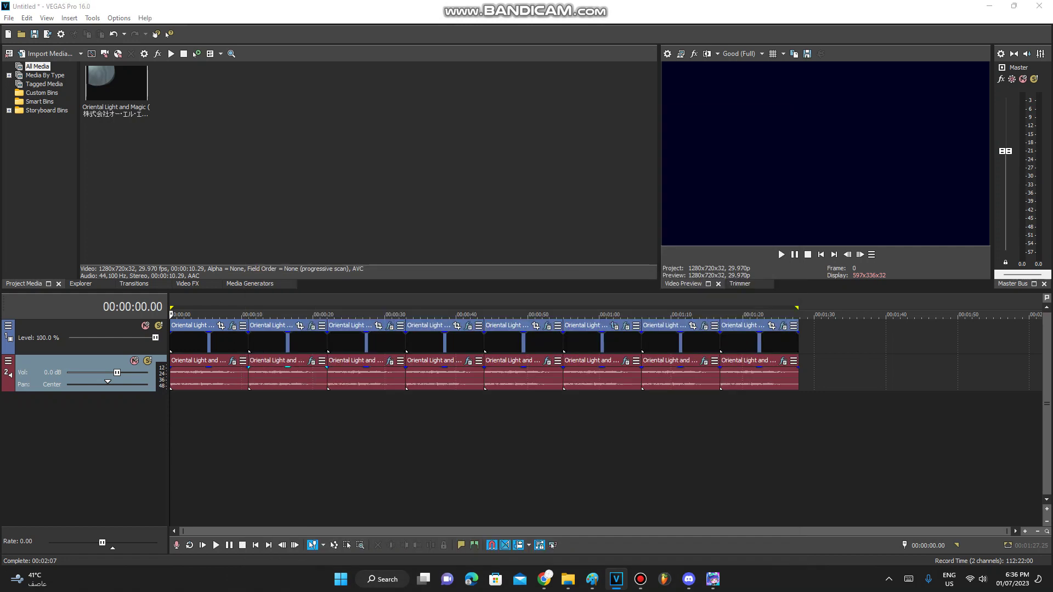
# - Inspect the third video event's S_GlintRainbow effect and the colours of its Gradient Map stops
pyautogui.click(361, 439)
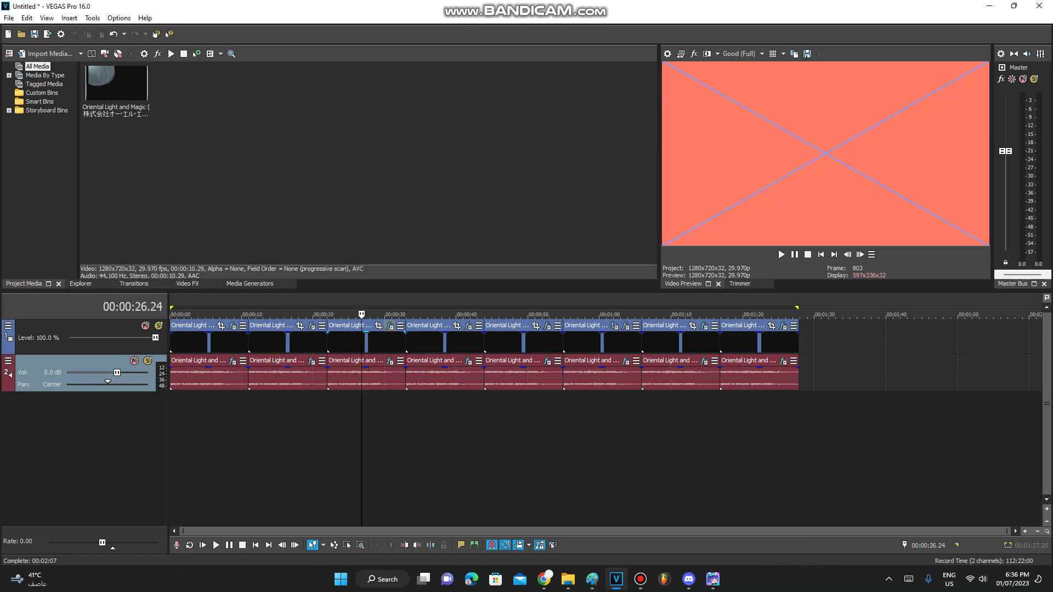
pyautogui.click(389, 325)
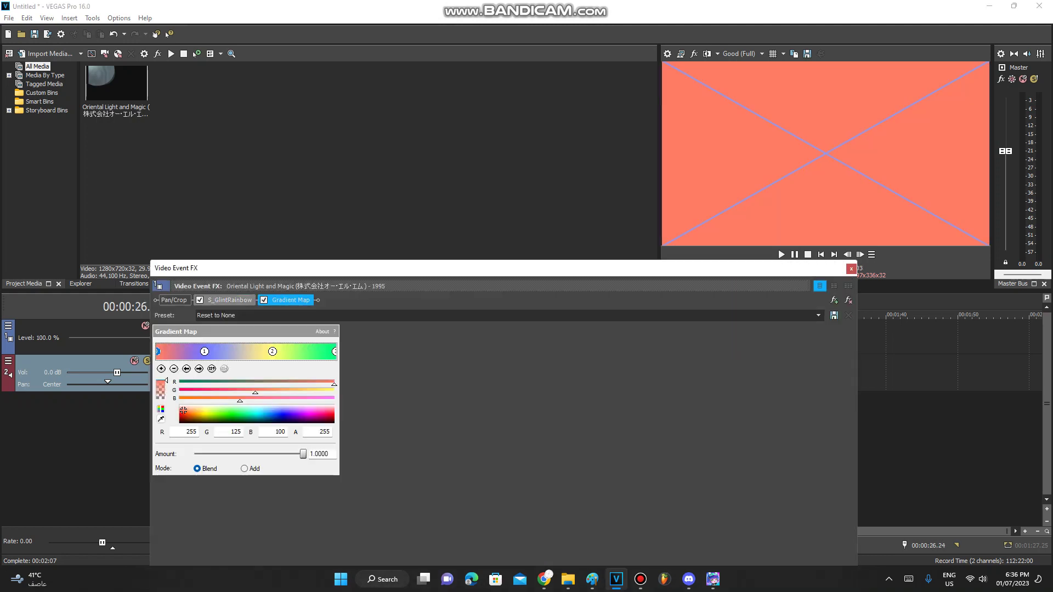
pyautogui.click(230, 300)
pyautogui.moveTo(285, 274); pyautogui.dragTo(291, 231)
pyautogui.click(297, 257)
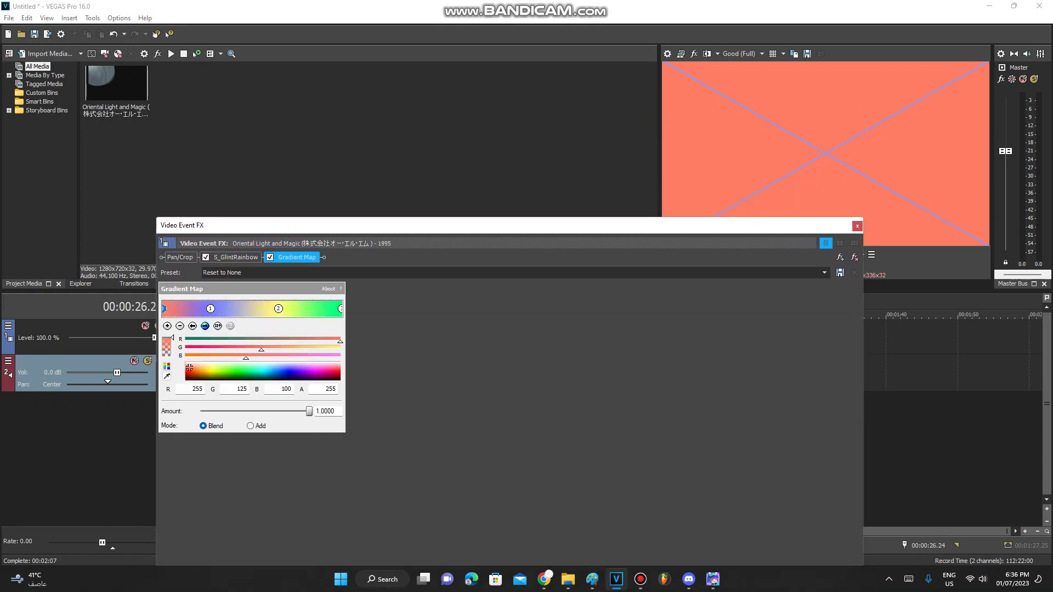
pyautogui.click(210, 308)
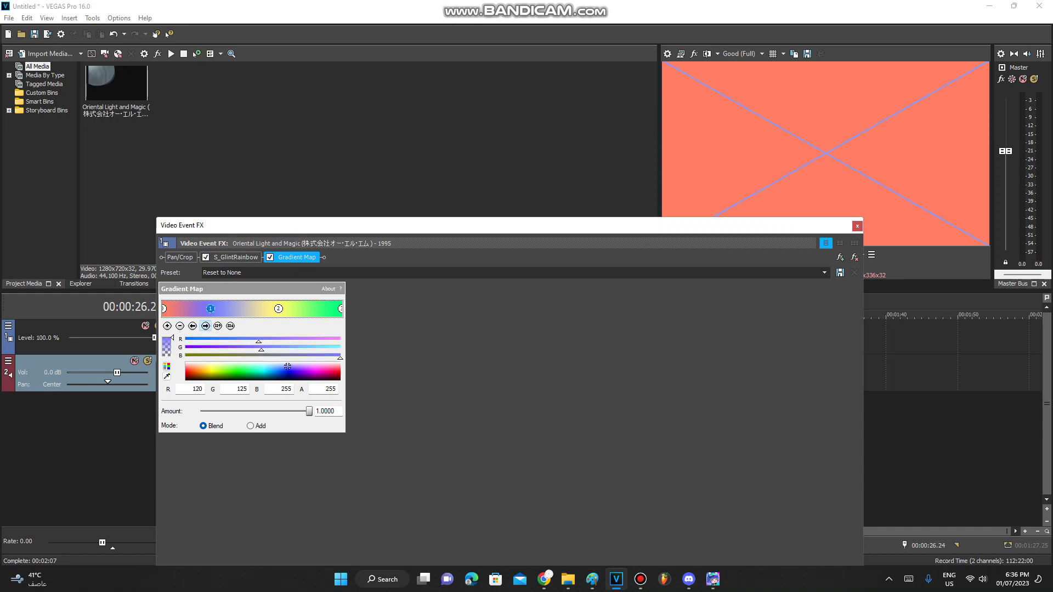
pyautogui.click(206, 326)
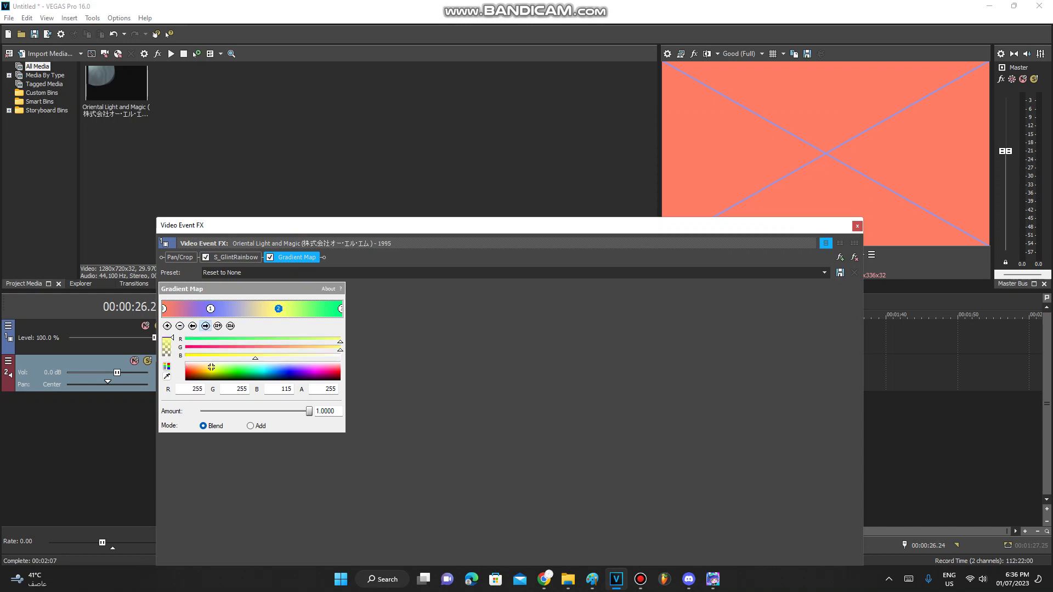
pyautogui.click(205, 326)
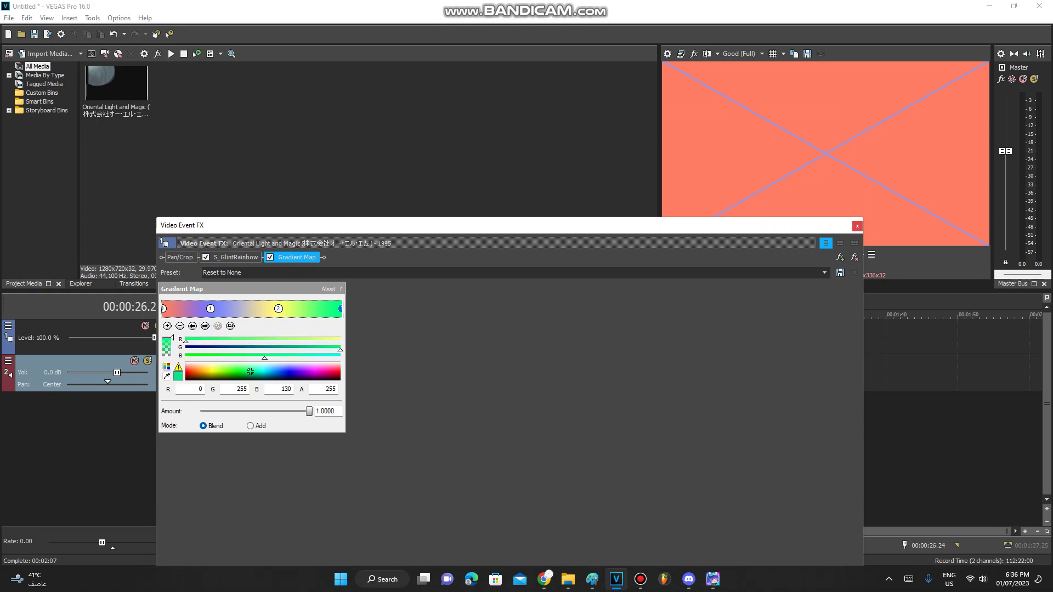
pyautogui.click(857, 225)
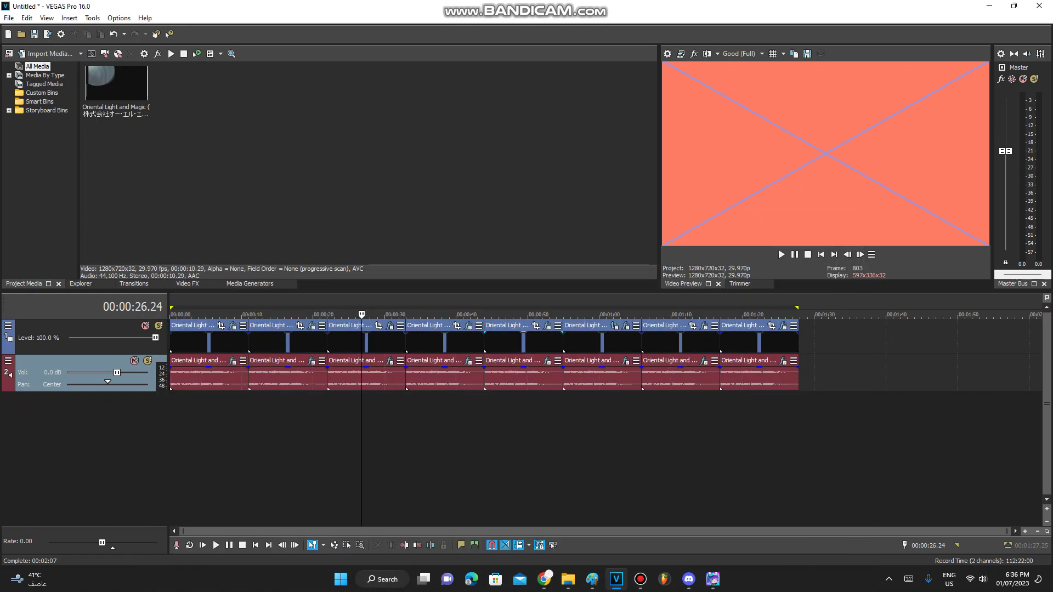
# - Review the third audio event's effect chain: both Orange Vocoder instances, tb_grumblebum and Vocodex
pyautogui.click(389, 361)
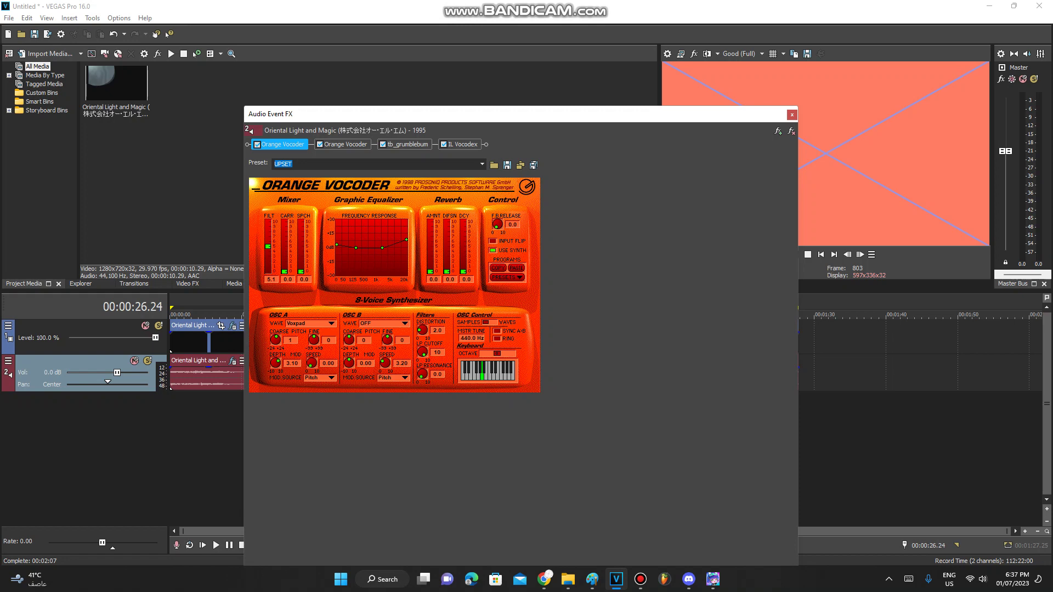
pyautogui.click(346, 145)
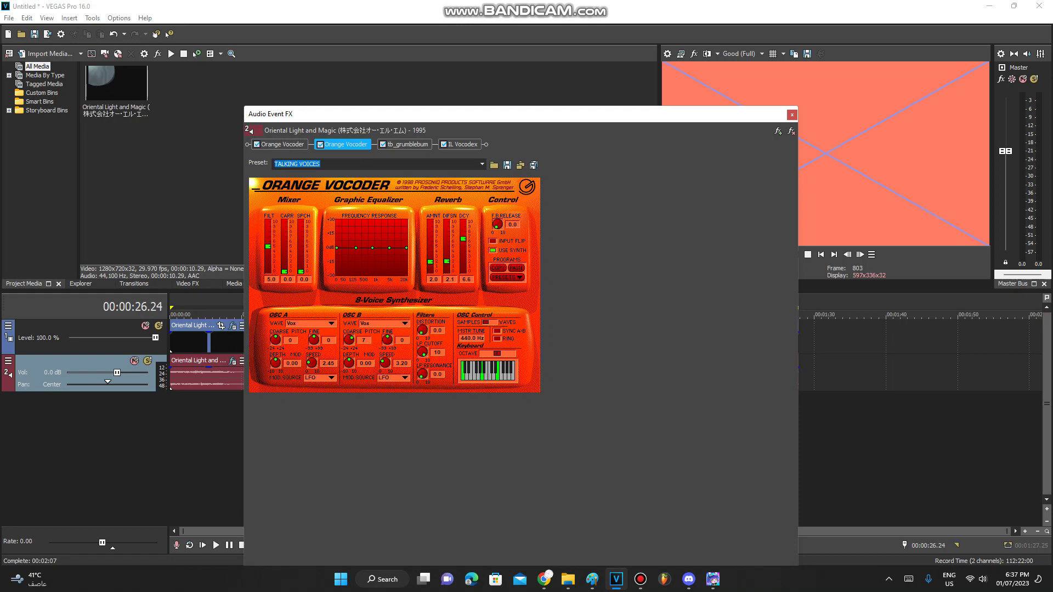
pyautogui.click(408, 145)
pyautogui.click(463, 145)
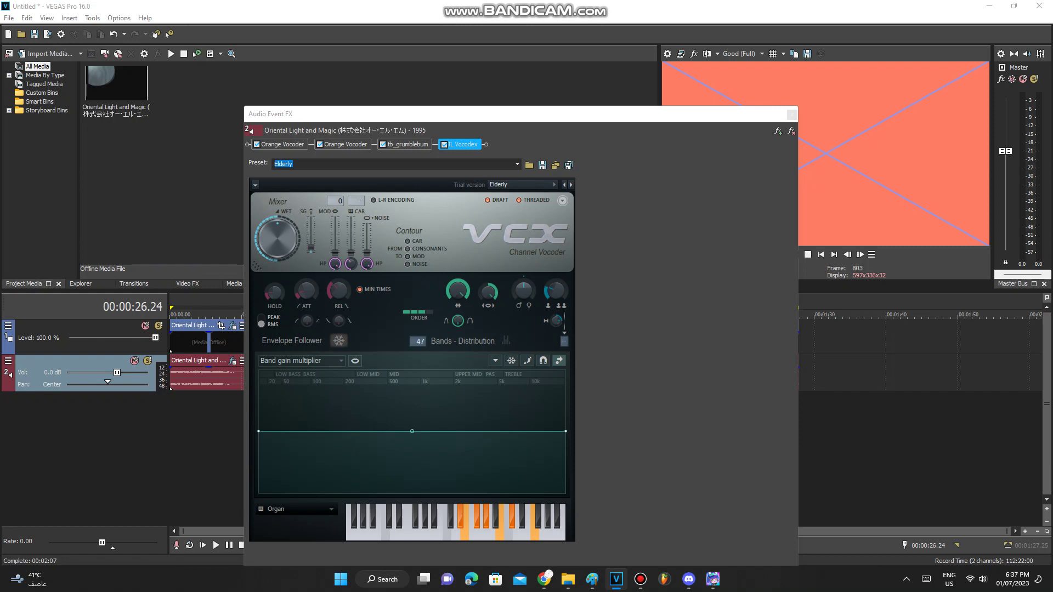
pyautogui.click(792, 114)
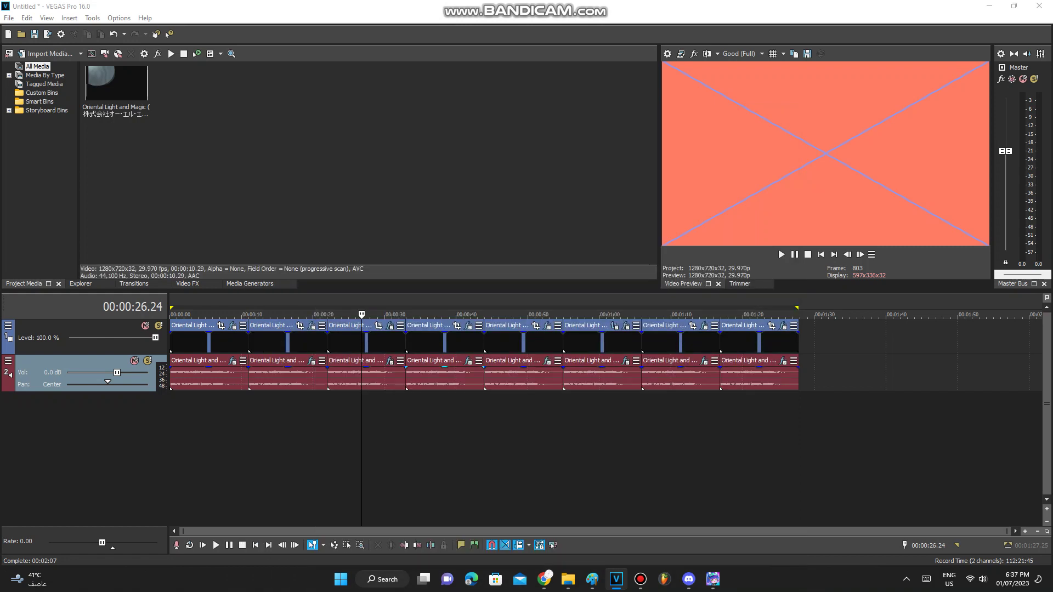
# - Preview a frame of the fourth video event and examine the colours of its Gradient Map stops
pyautogui.click(430, 339)
pyautogui.click(468, 325)
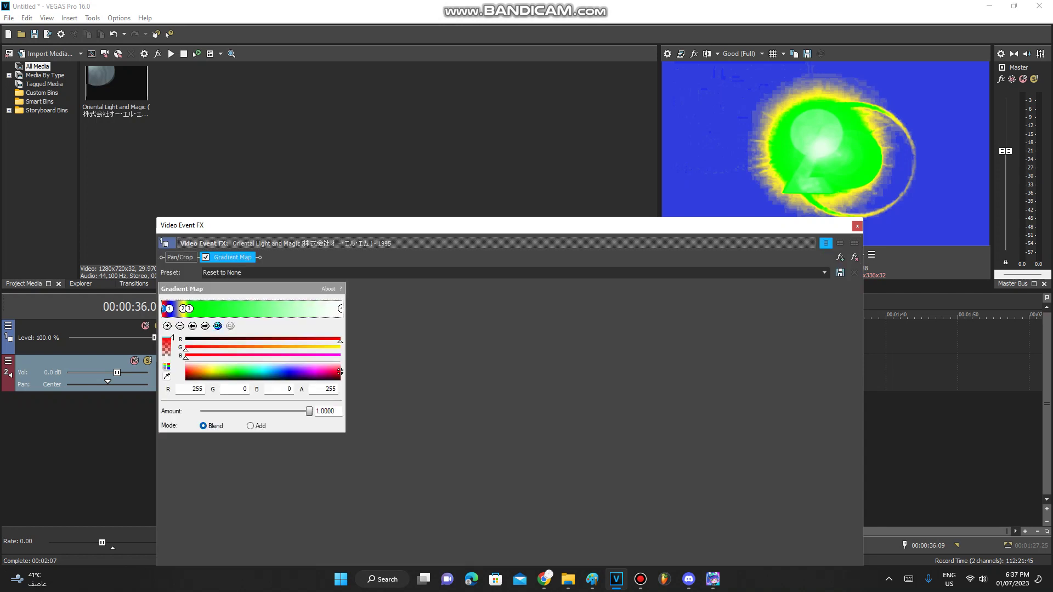
pyautogui.click(289, 372)
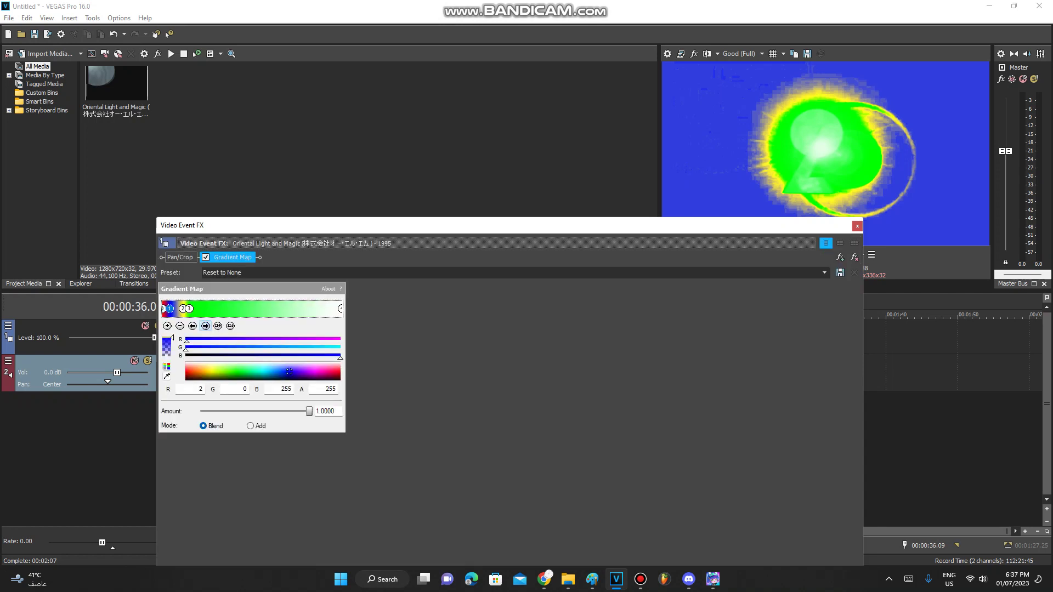
pyautogui.click(183, 309)
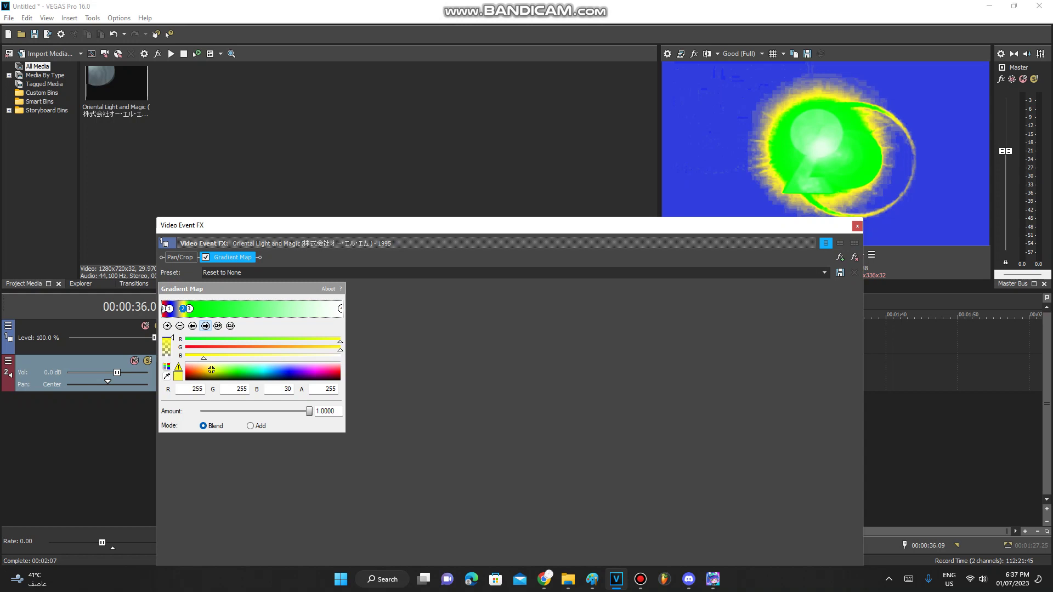
pyautogui.click(188, 308)
pyautogui.click(205, 326)
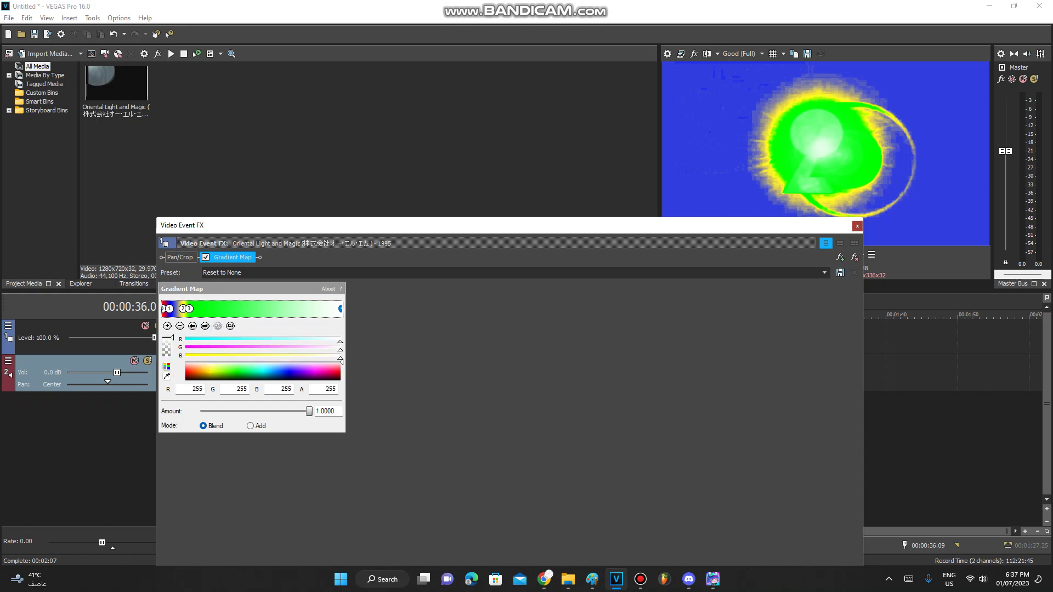
pyautogui.click(857, 226)
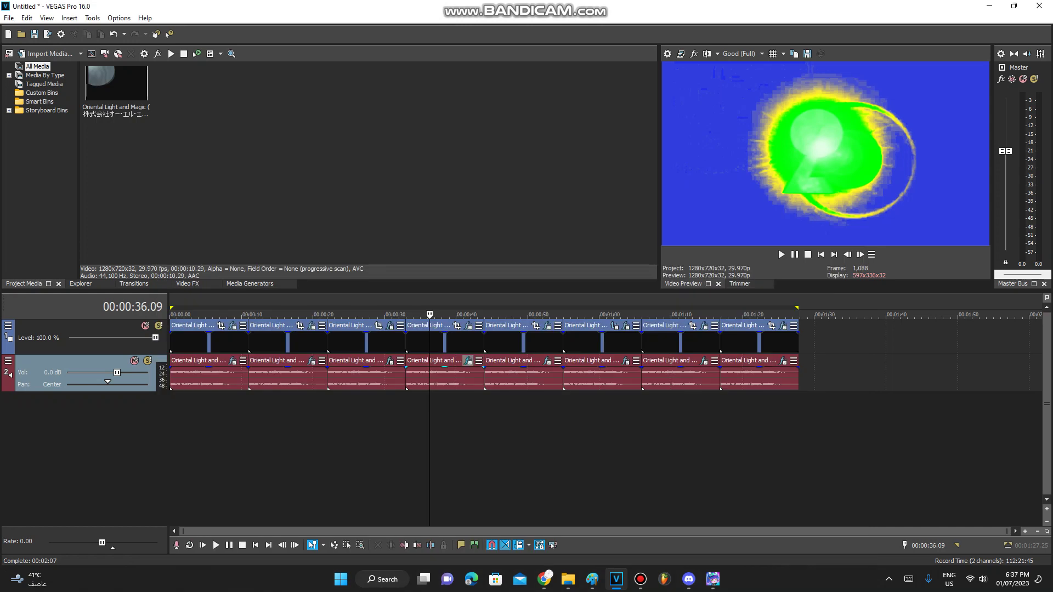
# - Review the Battery Acid, Pitch Shift and Vibrato settings on the fourth audio event
pyautogui.click(468, 360)
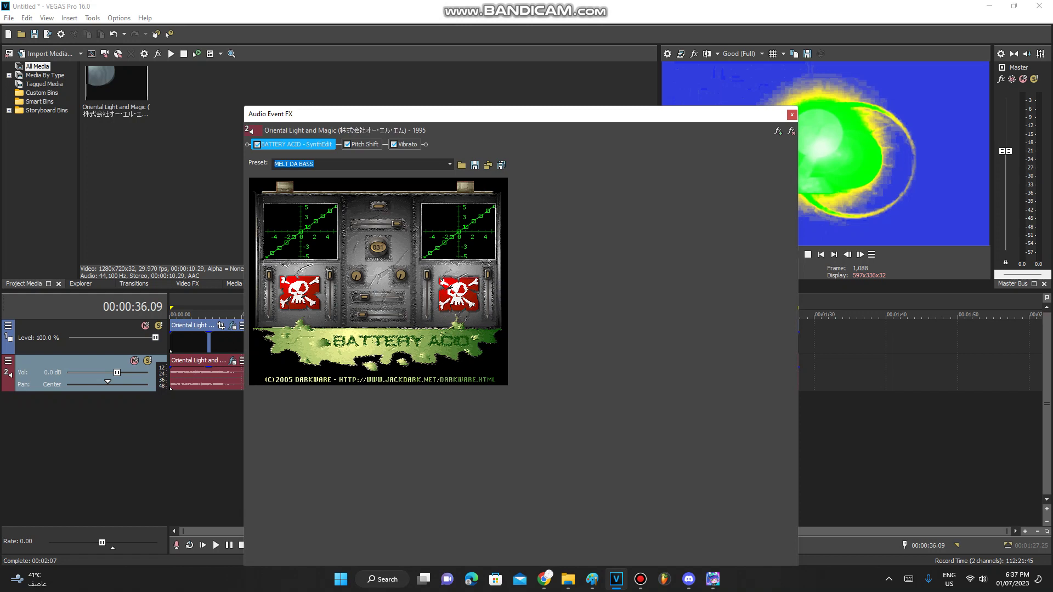
pyautogui.click(365, 144)
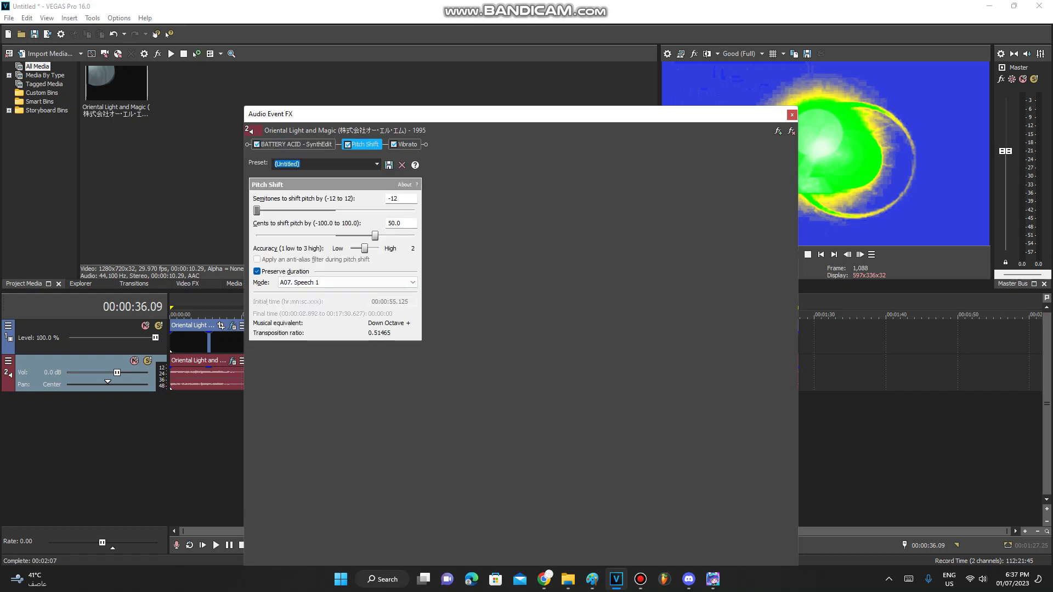
pyautogui.click(406, 145)
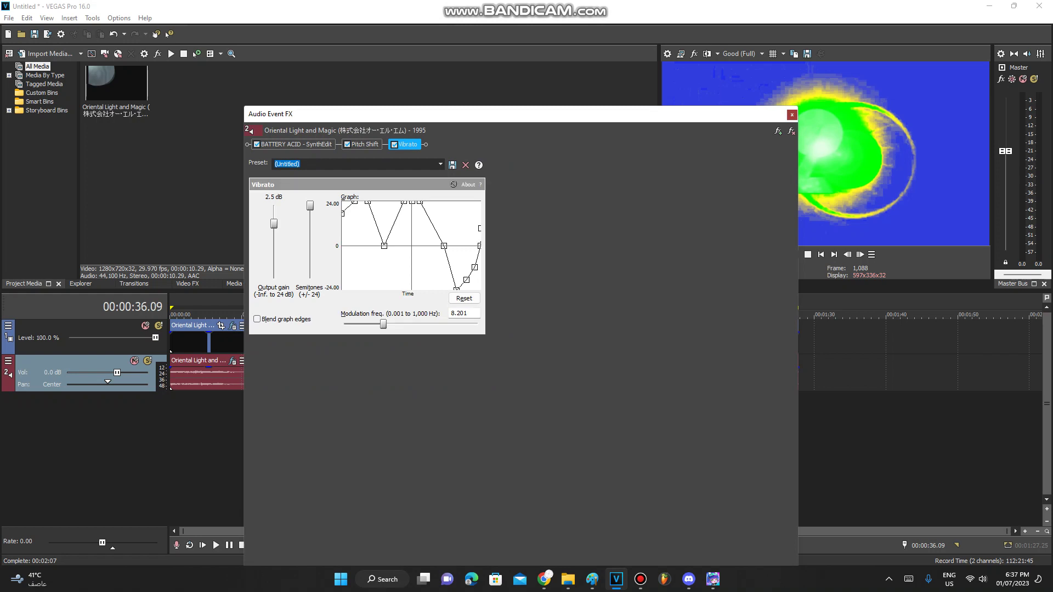
# - Preview a frame of the fifth video event and review the settings of its Mirror effects and its Rays effect
pyautogui.click(792, 115)
pyautogui.click(509, 416)
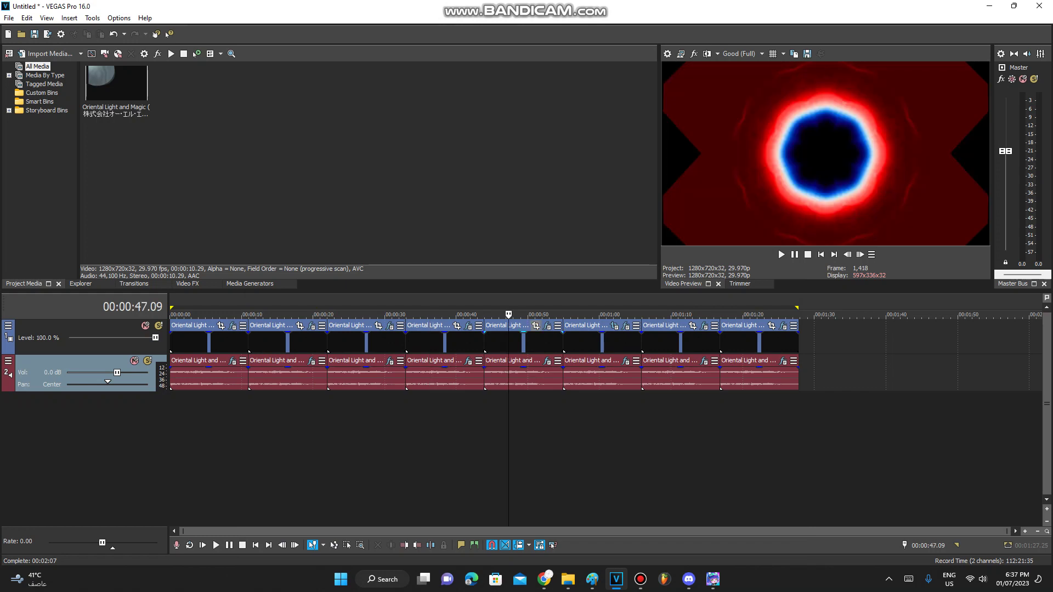
pyautogui.click(547, 325)
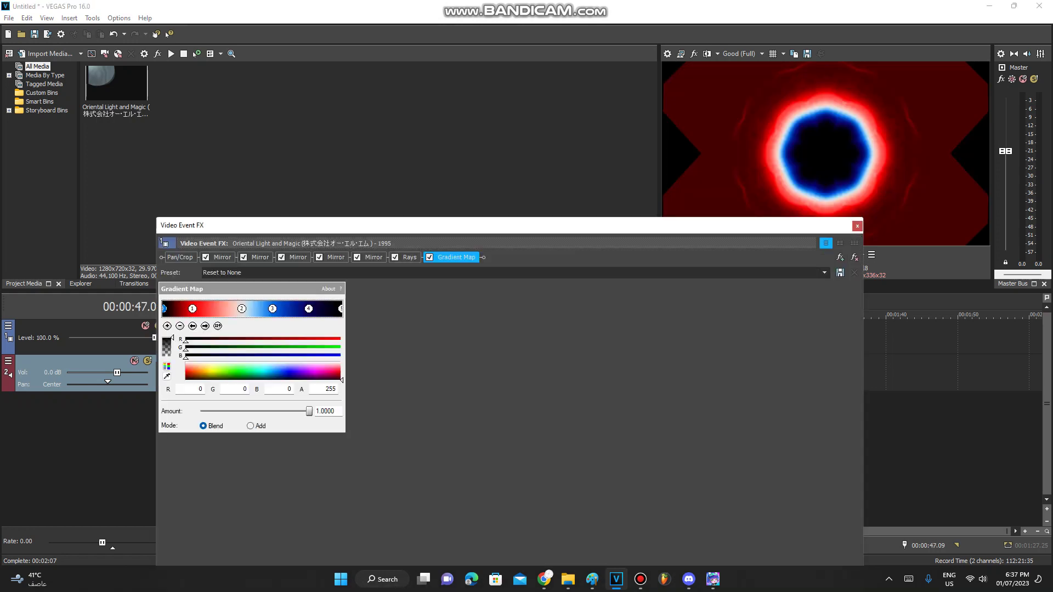
pyautogui.click(256, 257)
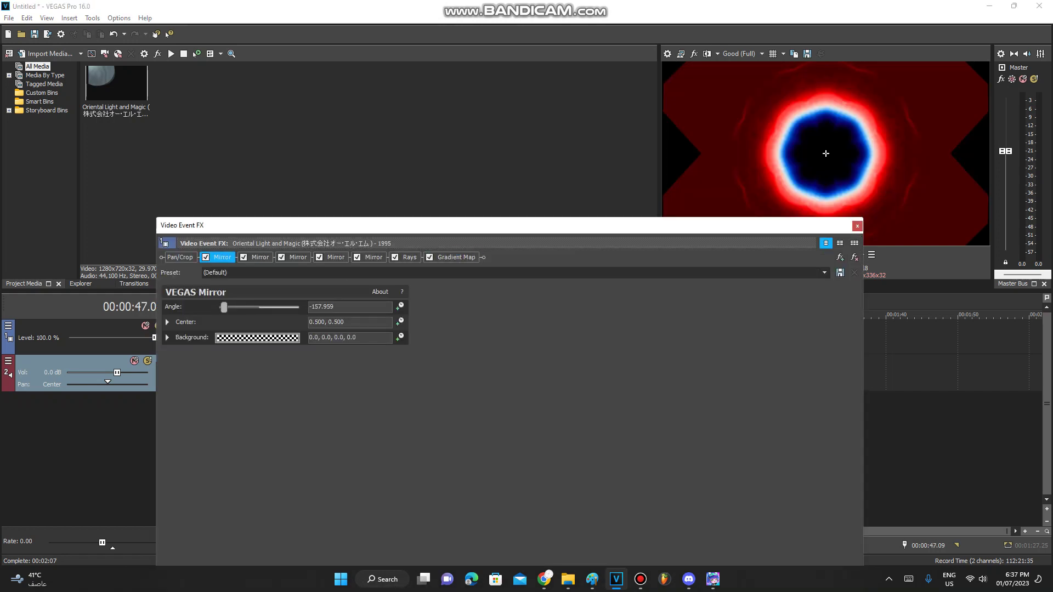
pyautogui.click(296, 257)
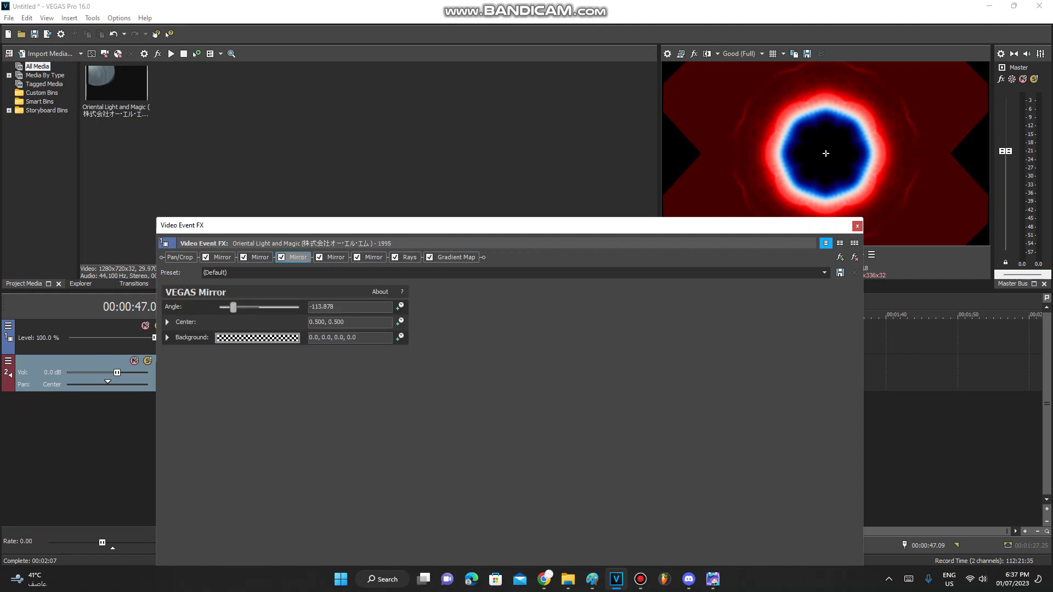
pyautogui.click(334, 257)
pyautogui.click(373, 257)
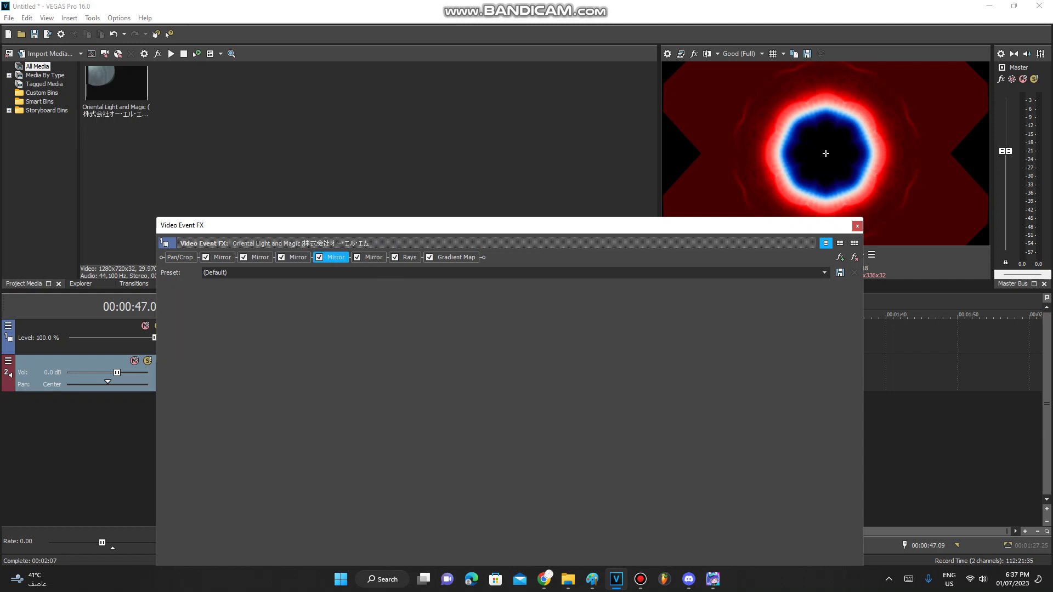
pyautogui.click(409, 257)
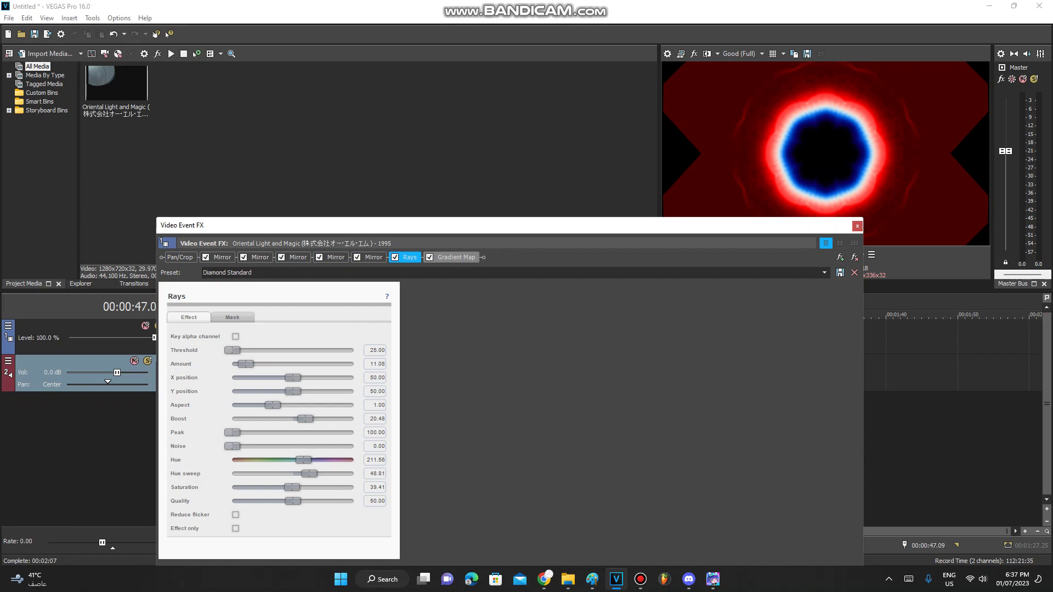
# - Examine the colour of each Gradient Map stop on the fifth video event
pyautogui.click(455, 257)
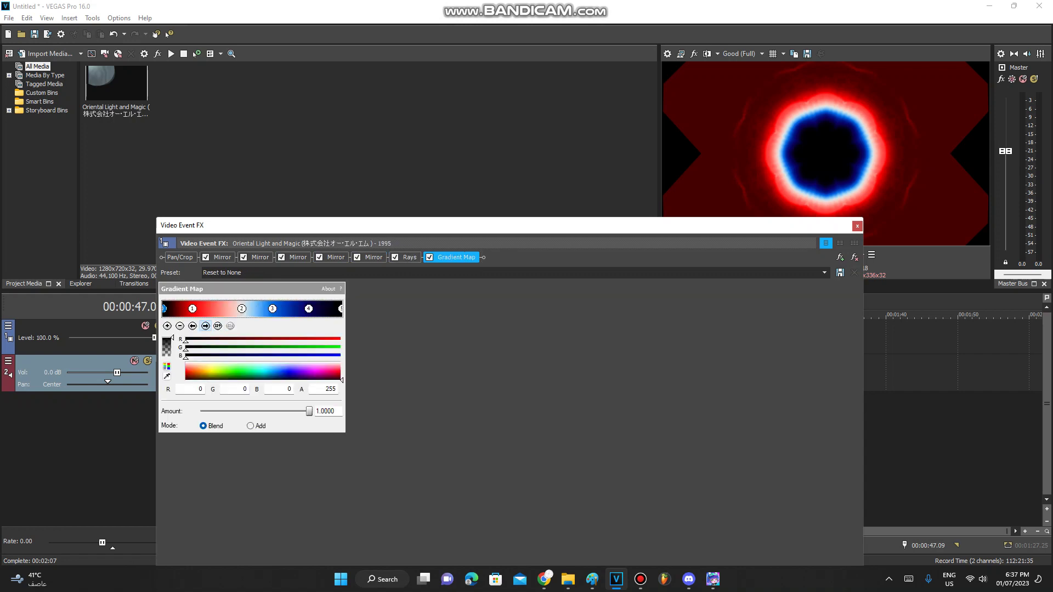
pyautogui.click(206, 326)
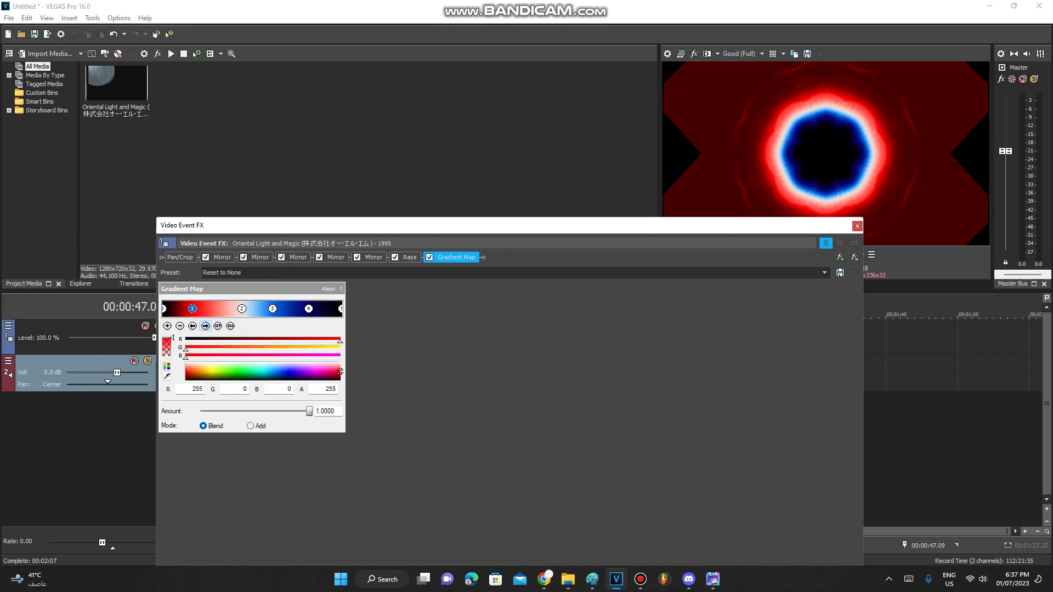
pyautogui.click(242, 308)
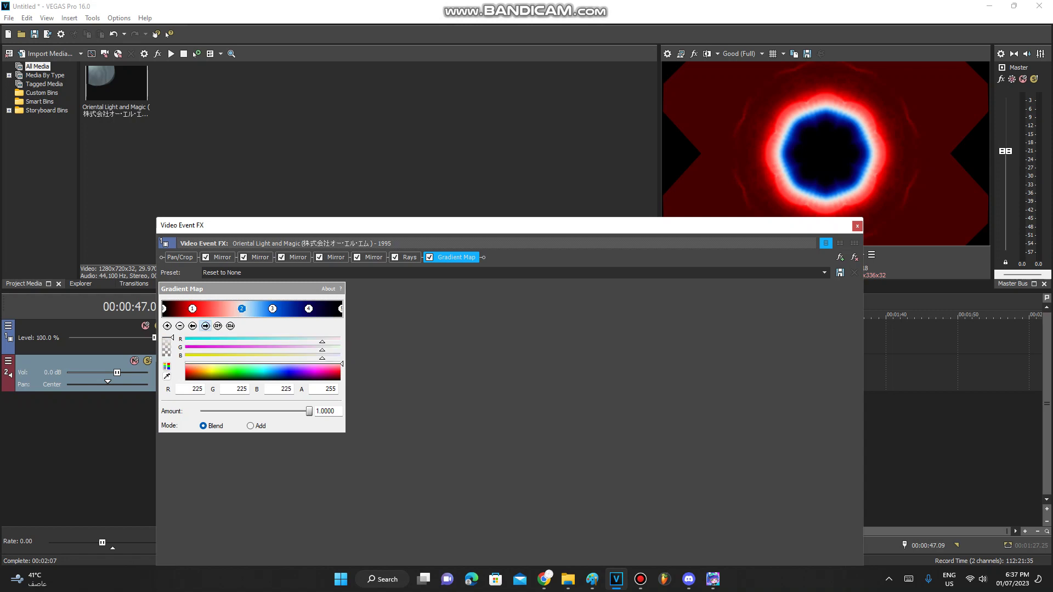
pyautogui.click(206, 326)
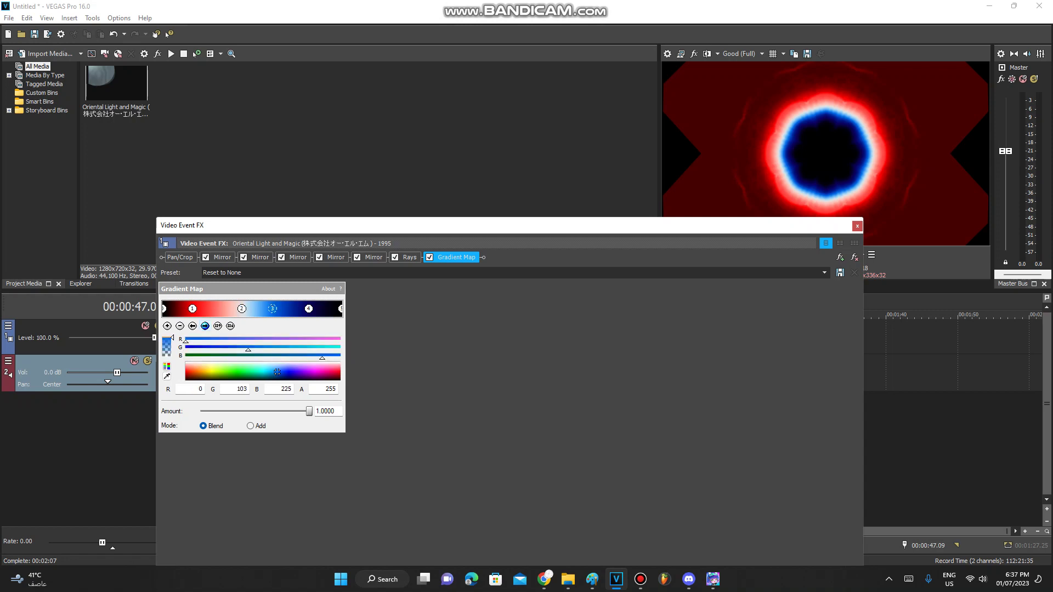
pyautogui.click(309, 309)
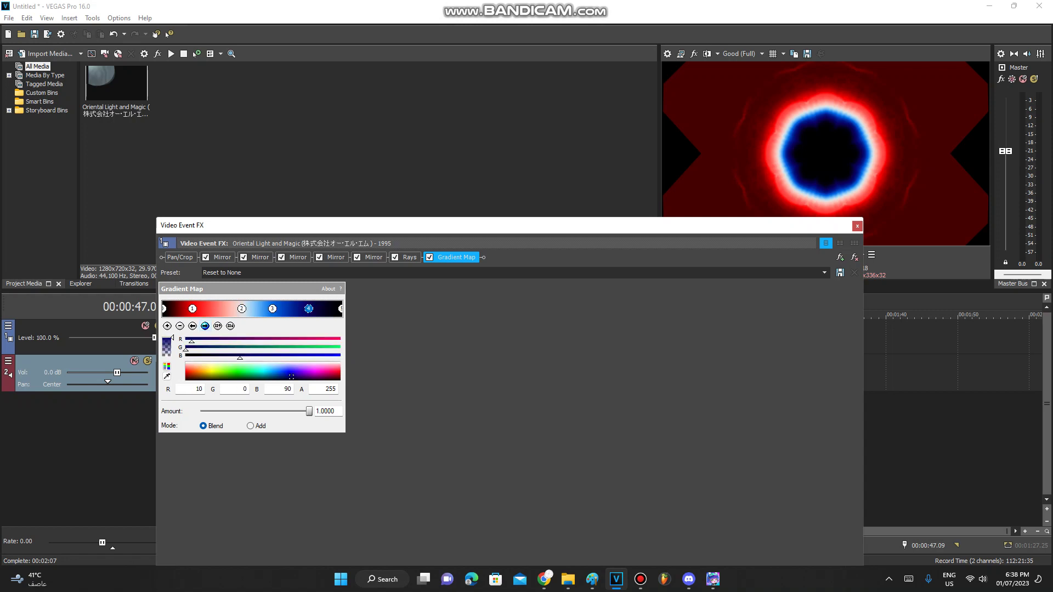
pyautogui.click(206, 326)
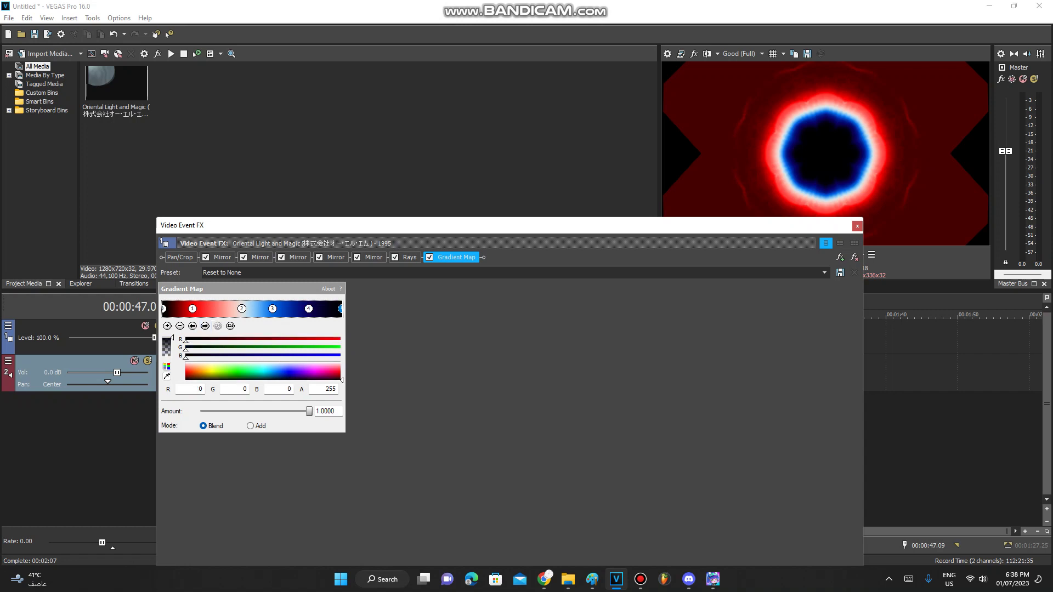
pyautogui.click(857, 226)
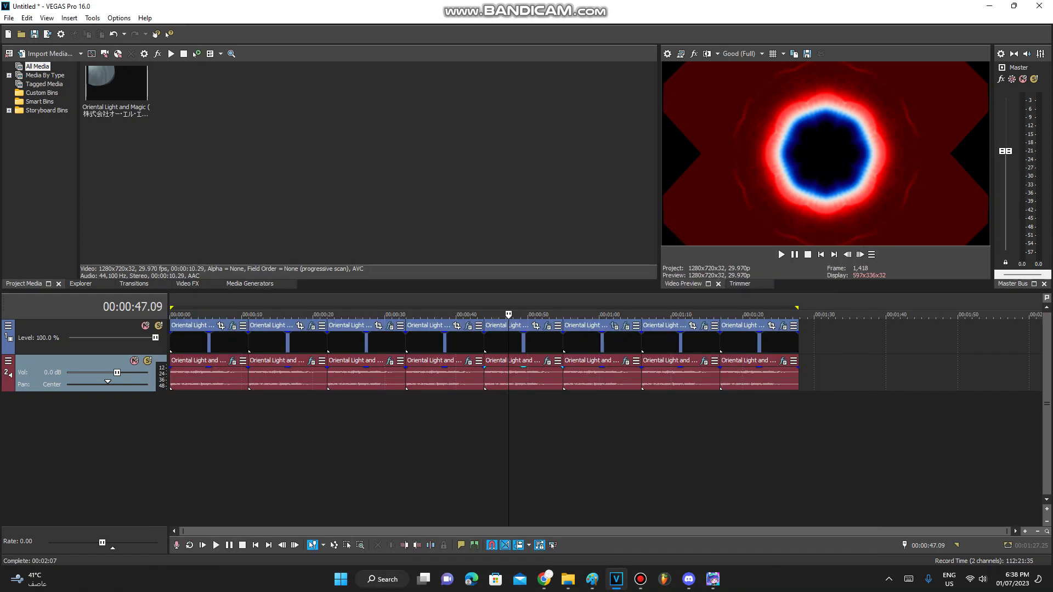
# - Review the fifth audio event's effect chain: ExpressFX Delay, Distortion, Chorus and Vocodex
pyautogui.click(546, 360)
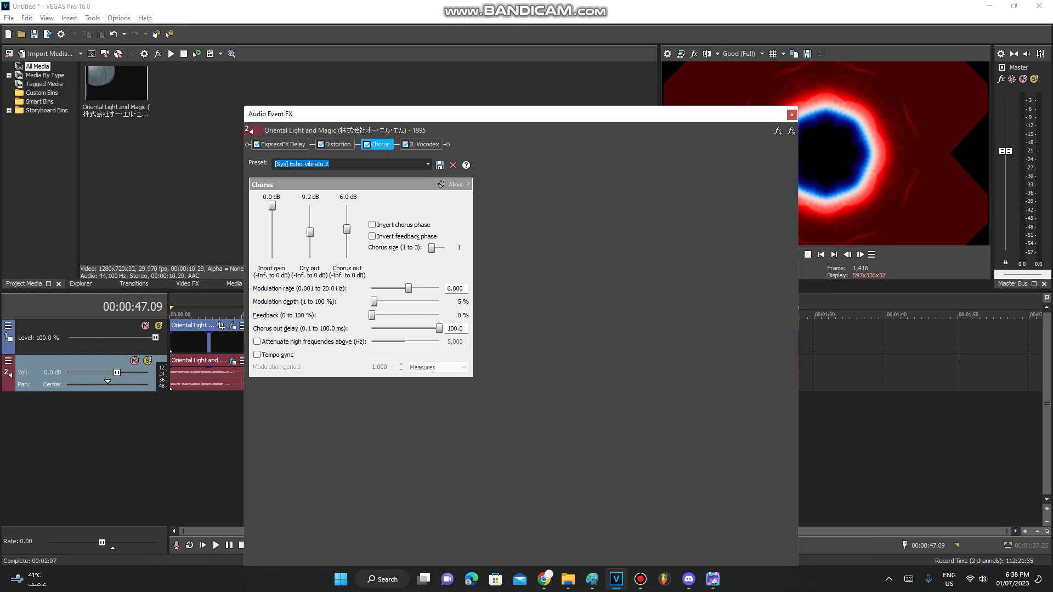
pyautogui.click(283, 145)
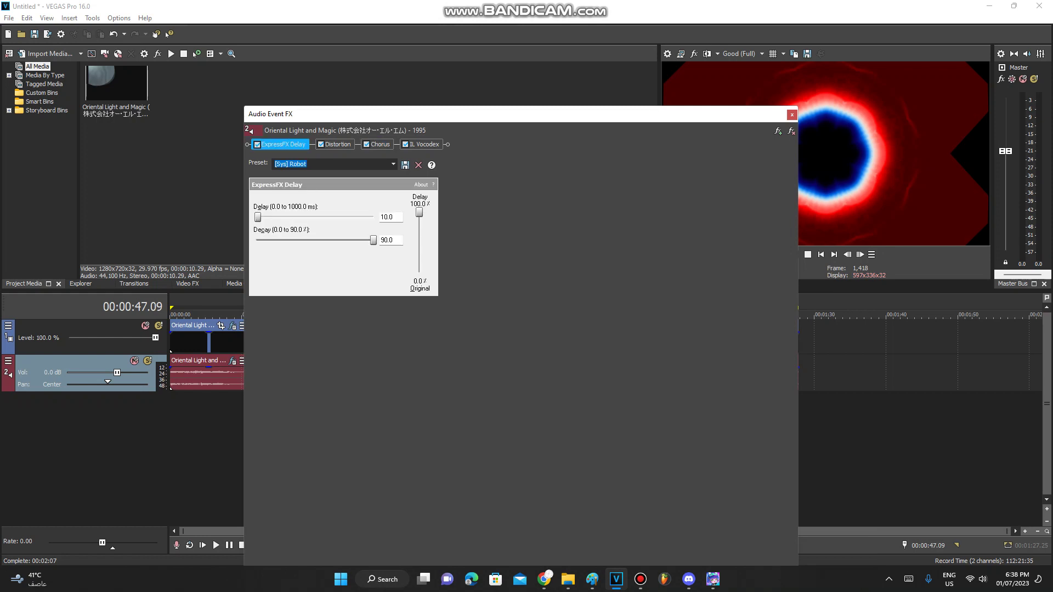
pyautogui.click(337, 145)
pyautogui.click(380, 145)
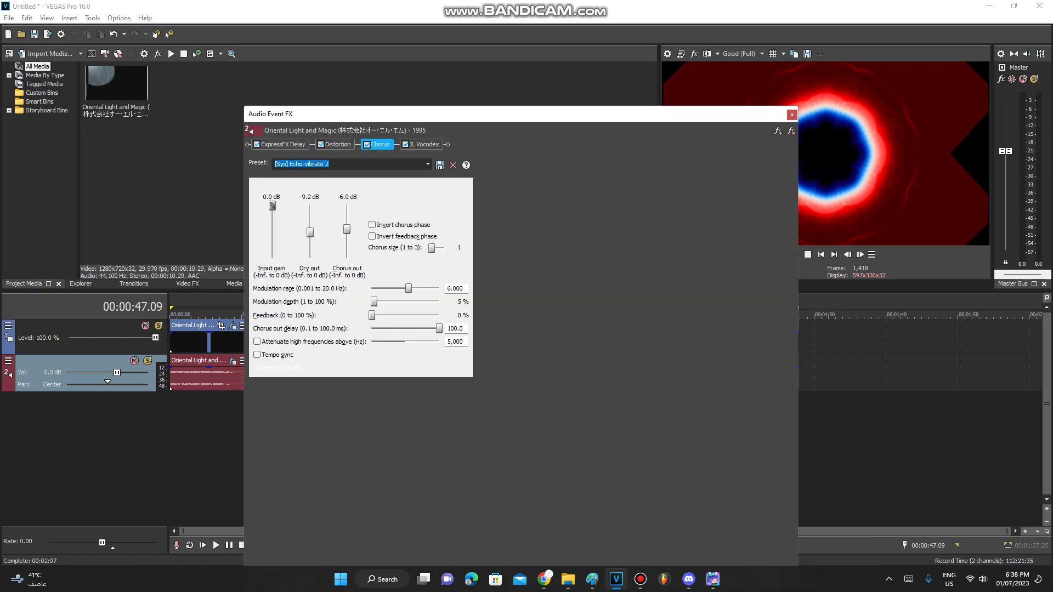
pyautogui.click(424, 145)
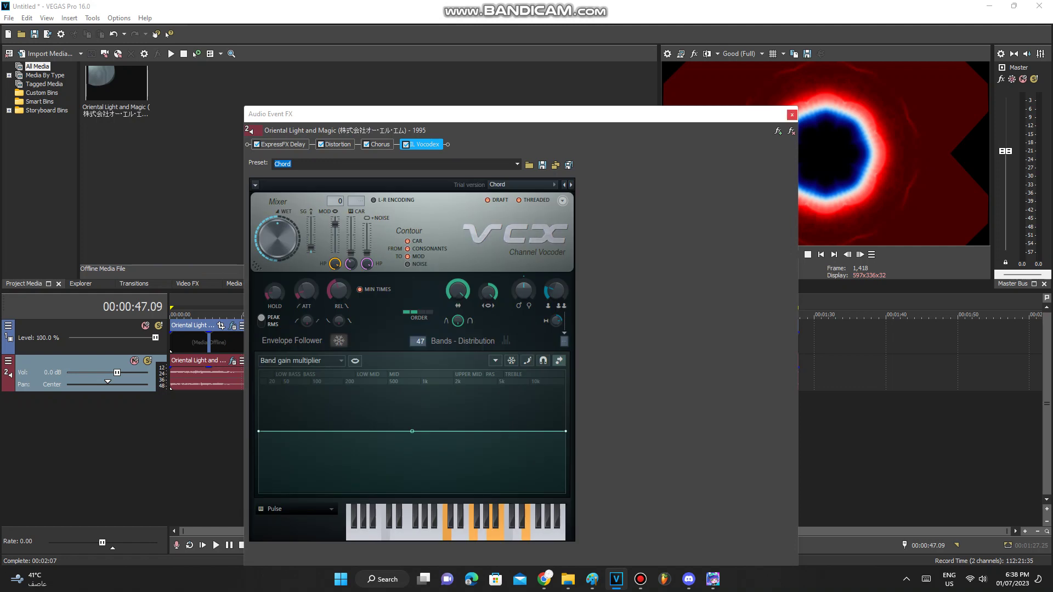
pyautogui.click(792, 115)
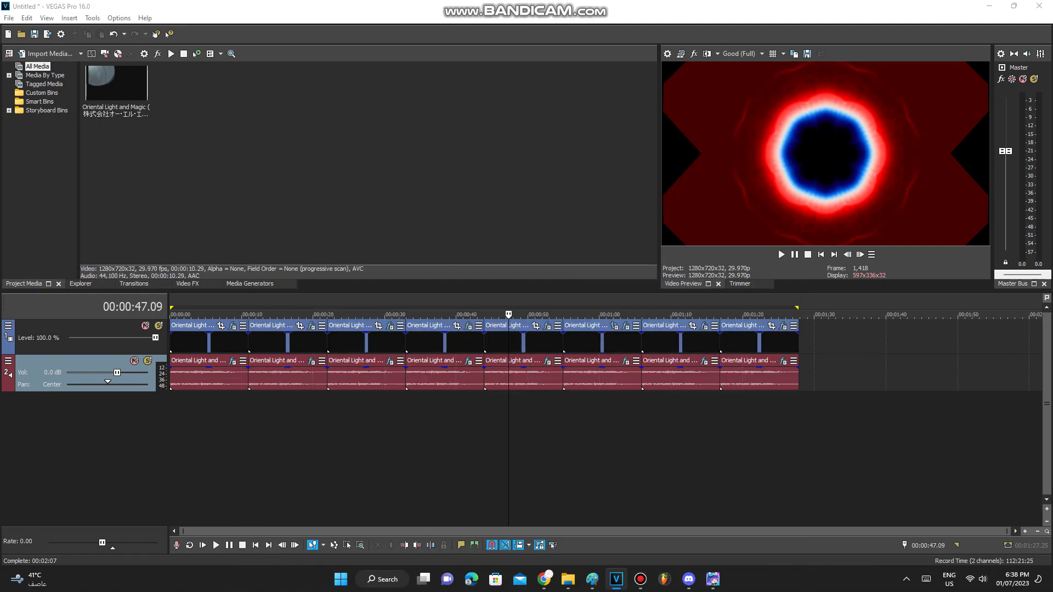
# - Preview a frame of the sixth video event and inspect its Pan/Crop settings and the colours of its Gradient Map stops
pyautogui.click(584, 378)
pyautogui.click(625, 326)
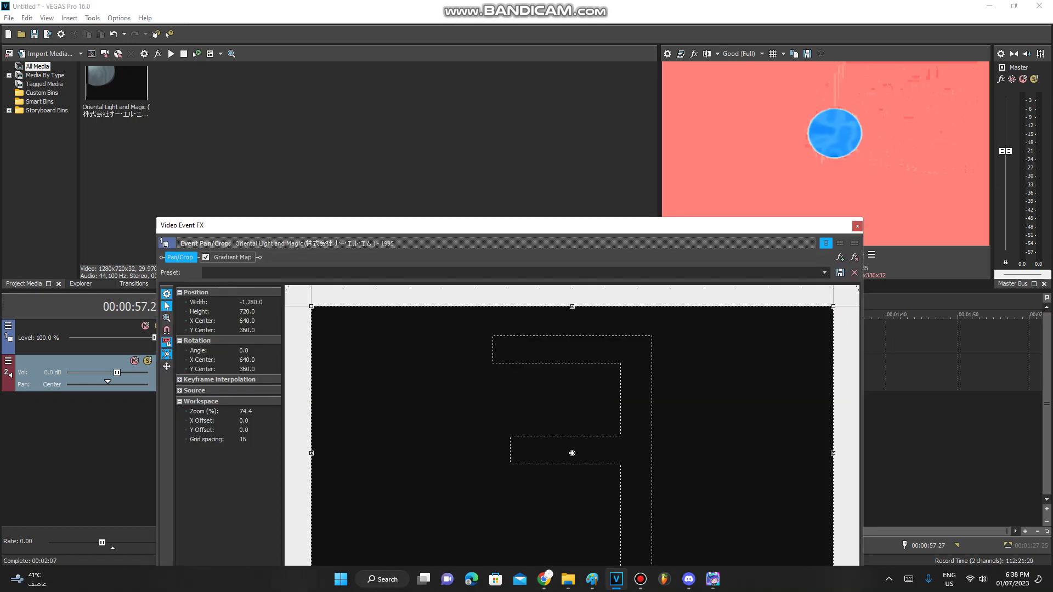
pyautogui.moveTo(332, 226); pyautogui.dragTo(329, 280)
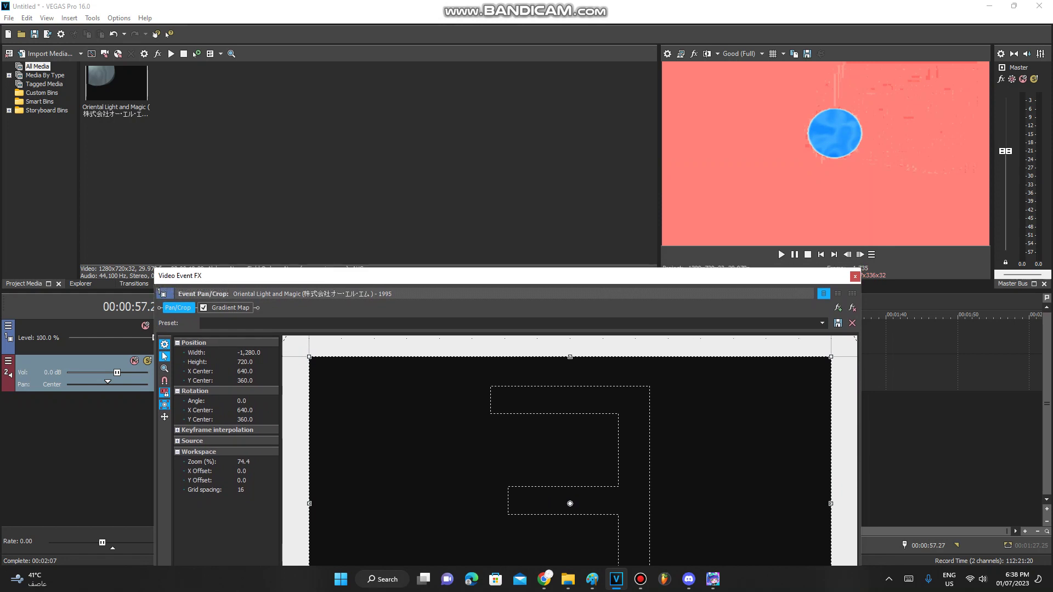
pyautogui.click(230, 308)
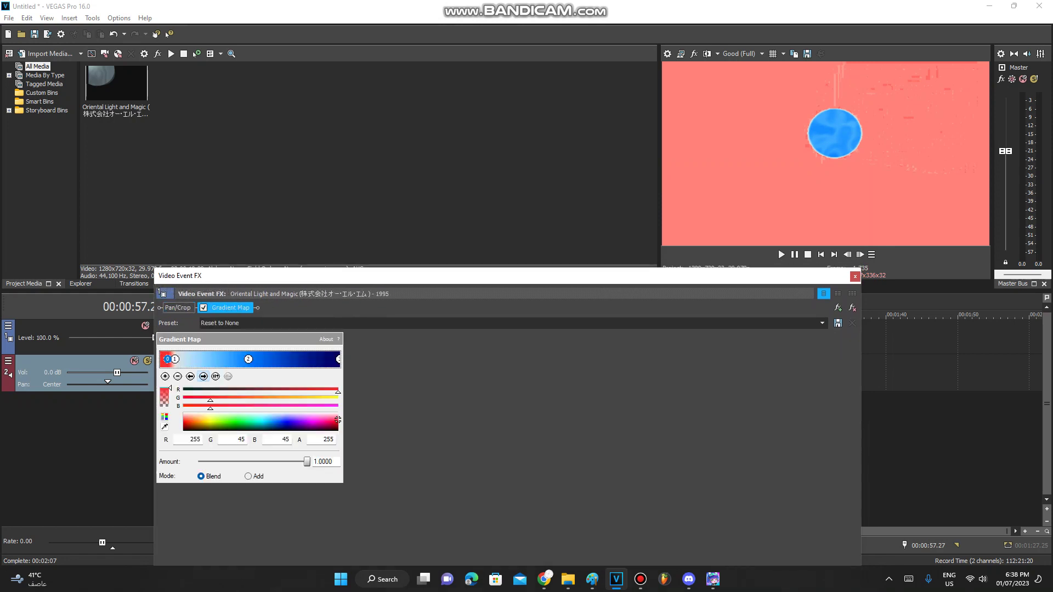
pyautogui.click(203, 376)
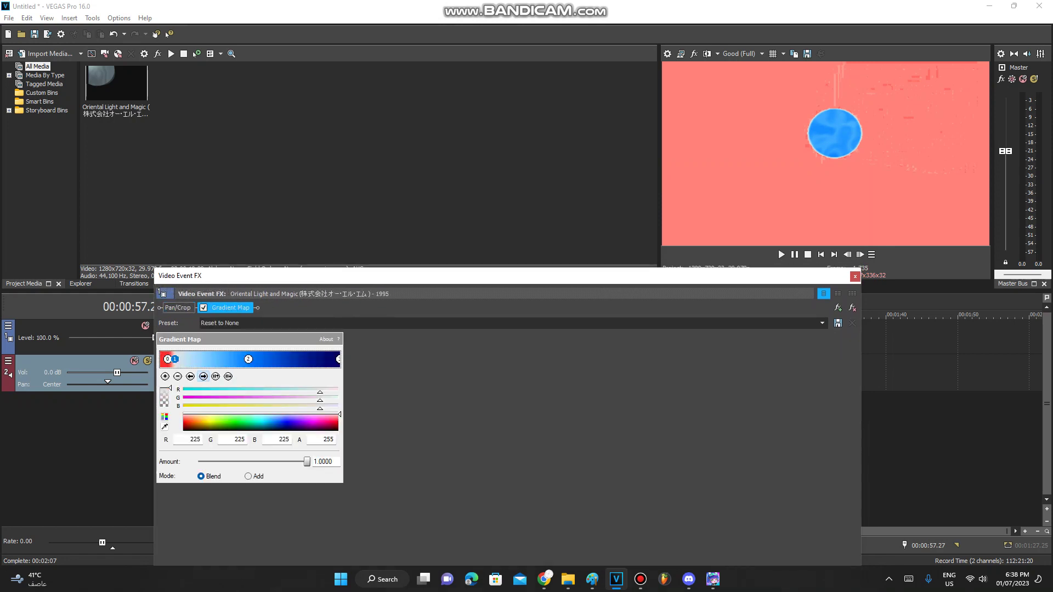
pyautogui.click(203, 377)
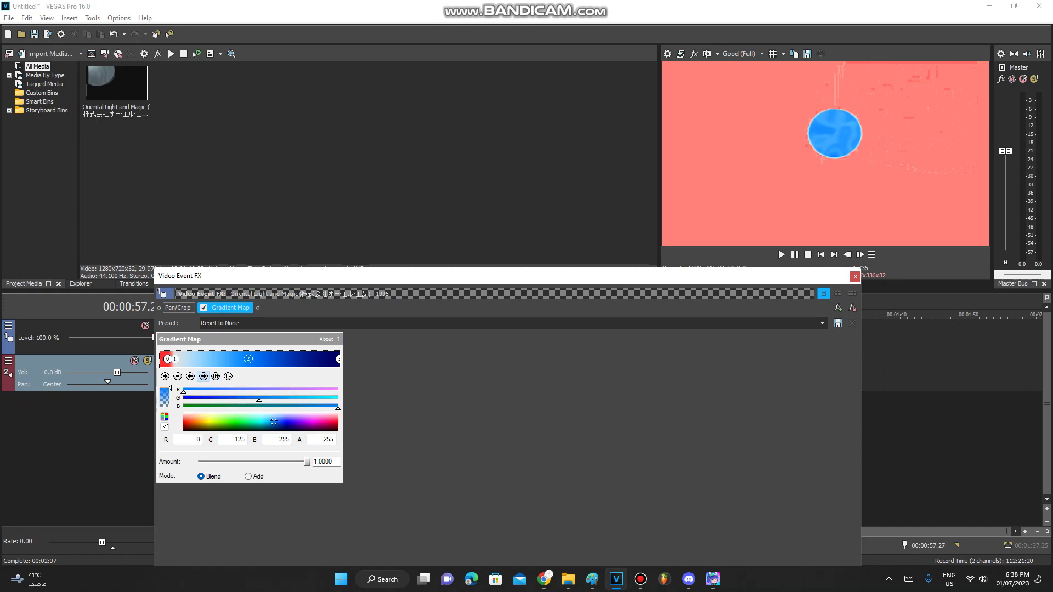
pyautogui.click(203, 376)
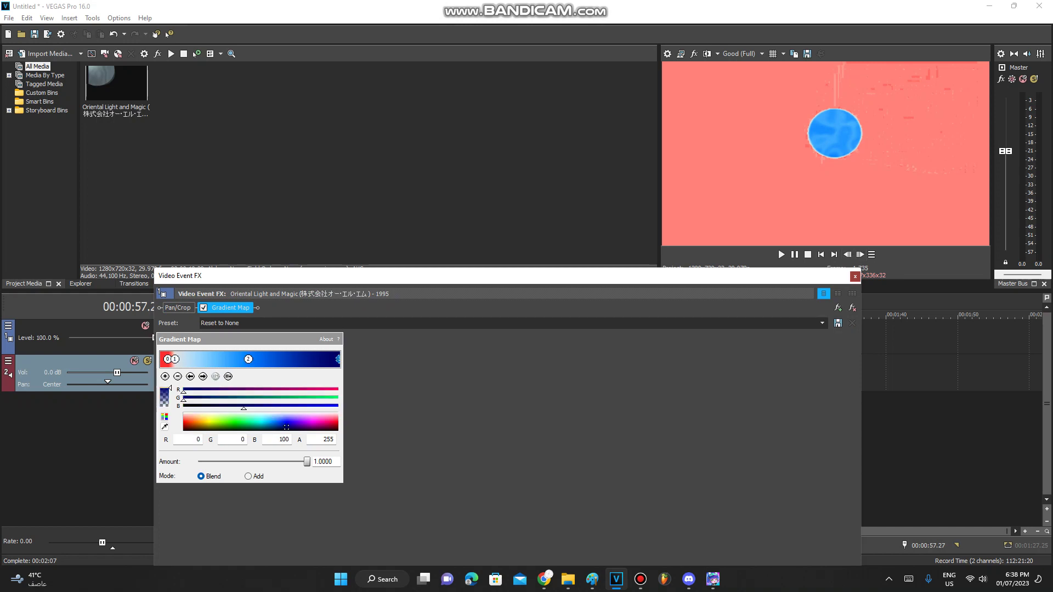
pyautogui.click(855, 276)
# - Review both Vocodex instances and the élastique Timestretch settings on the sixth audio event
pyautogui.click(626, 360)
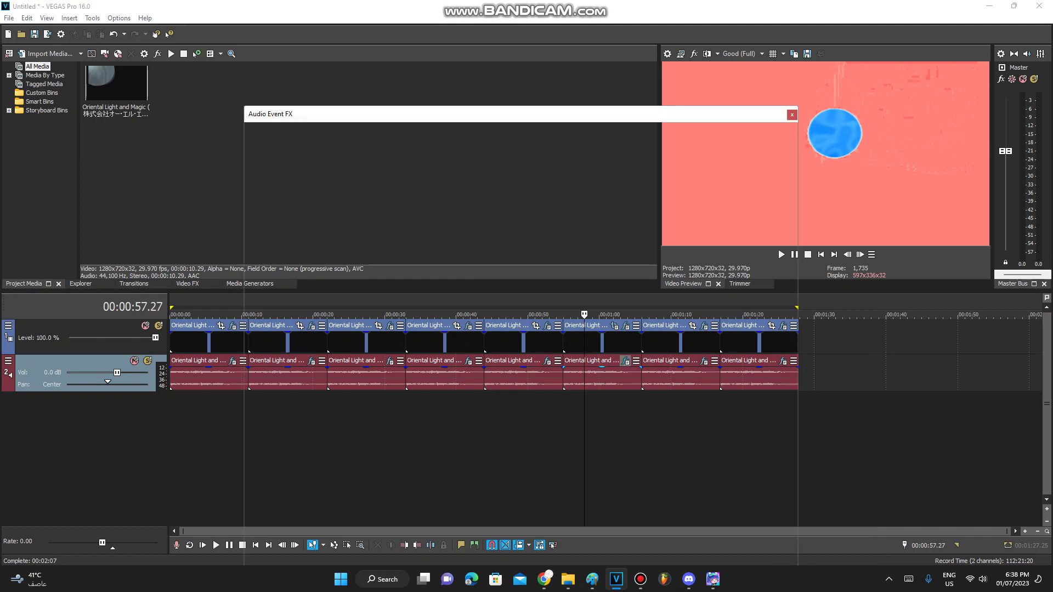
pyautogui.click(276, 145)
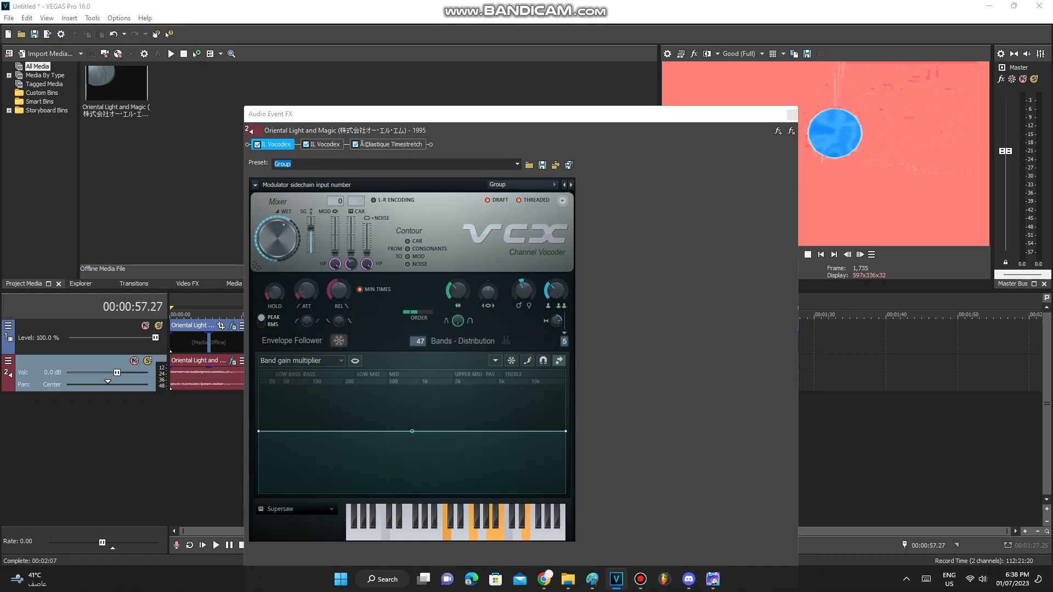
pyautogui.click(325, 145)
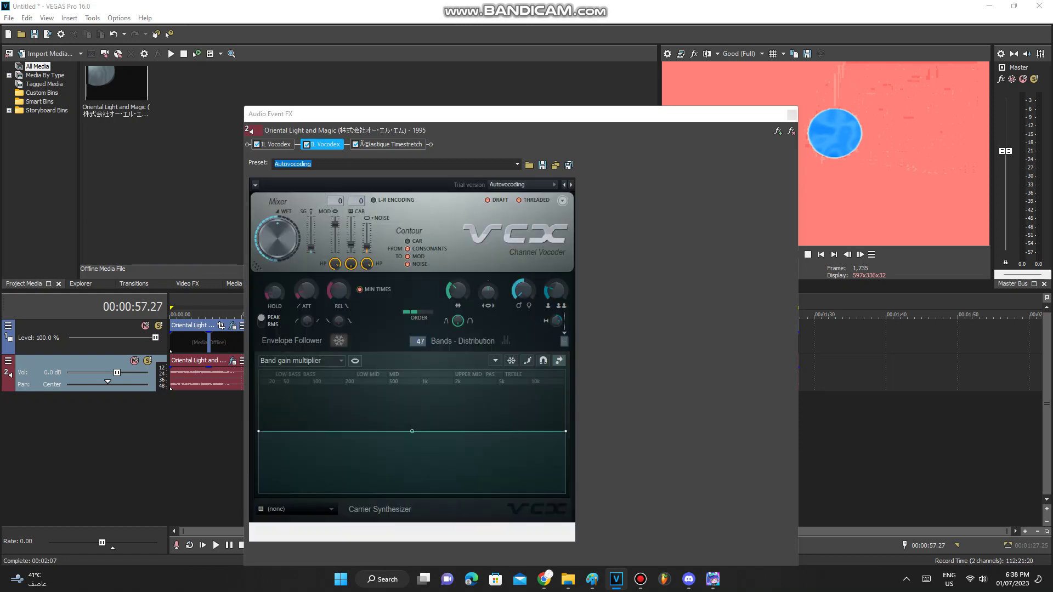
pyautogui.click(390, 145)
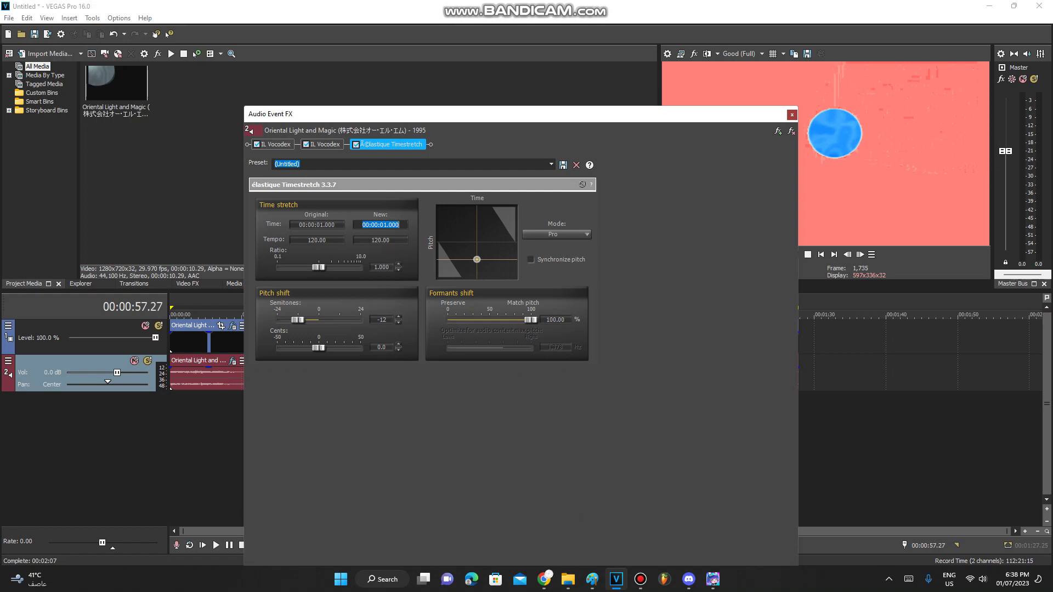
pyautogui.click(792, 114)
# - Preview a frame of the seventh video event and review its Channel Blend, secondary Color Corrector, Mirror and NewBlue AE Colorize settings
pyautogui.click(672, 427)
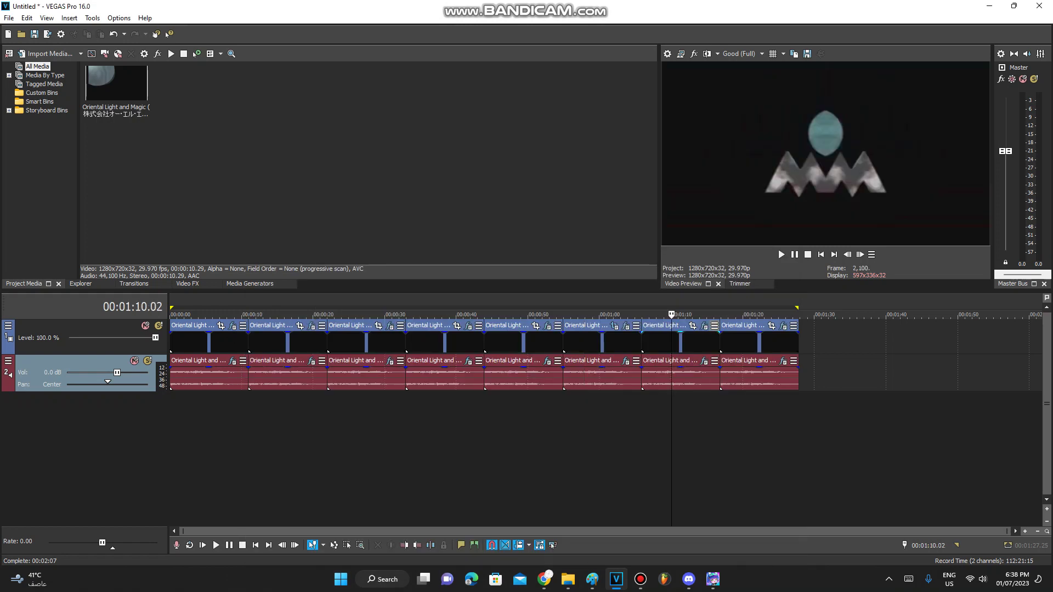
pyautogui.click(705, 326)
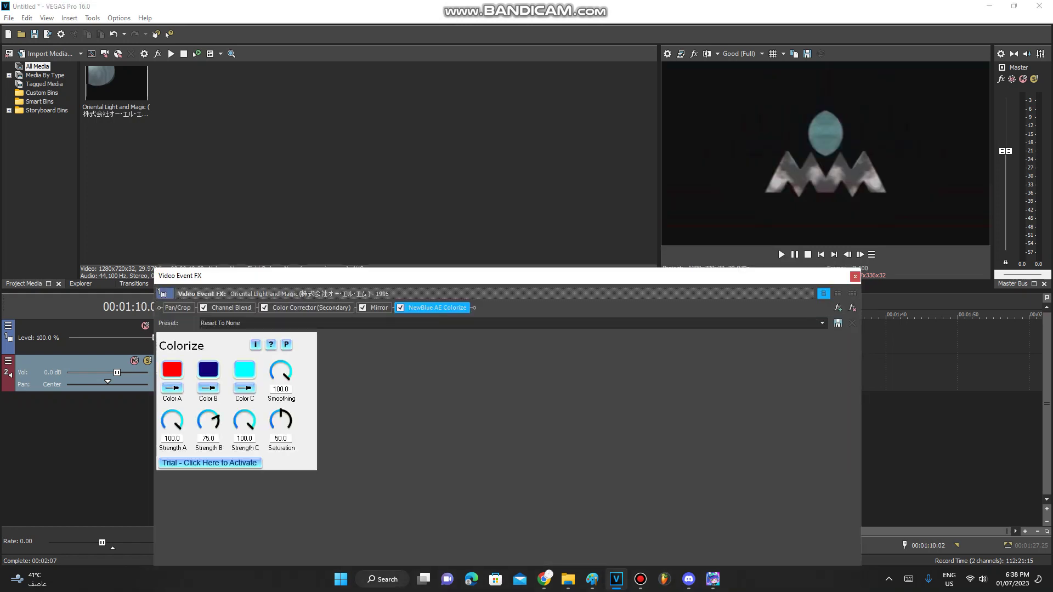
pyautogui.click(231, 308)
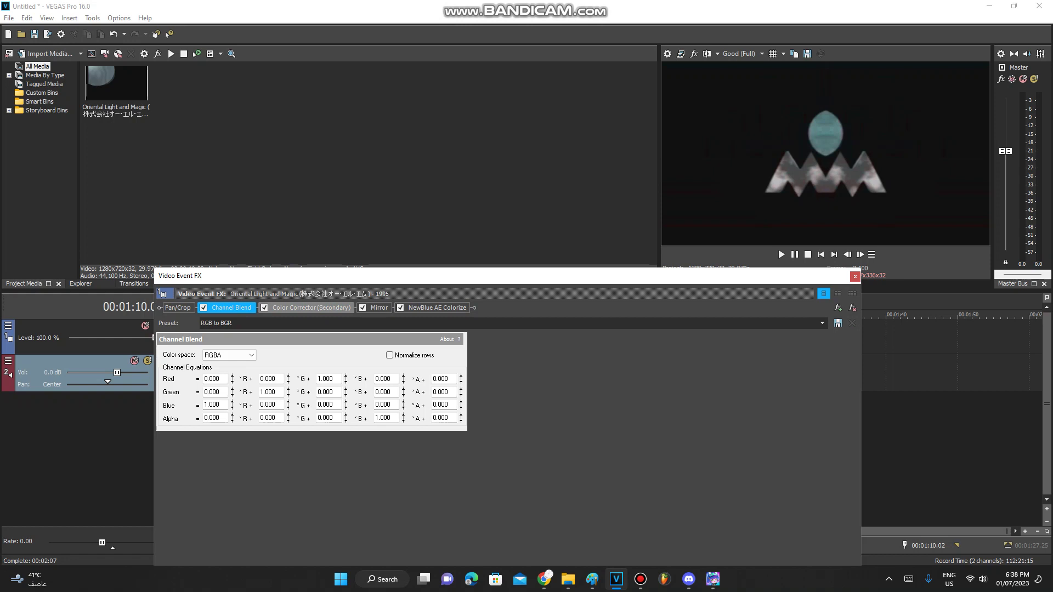
pyautogui.click(311, 308)
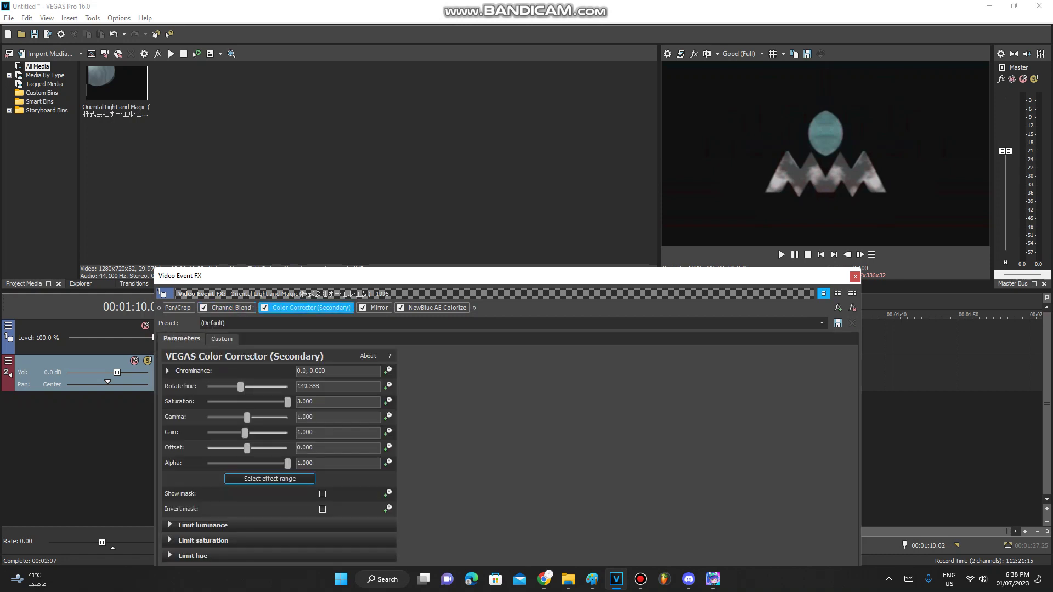
pyautogui.click(377, 307)
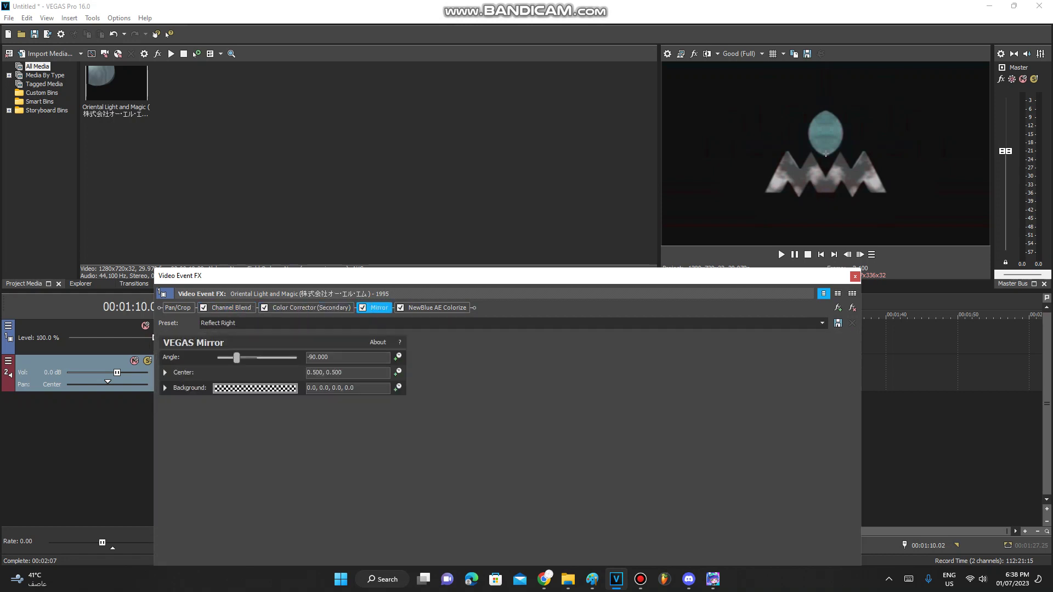
pyautogui.click(433, 308)
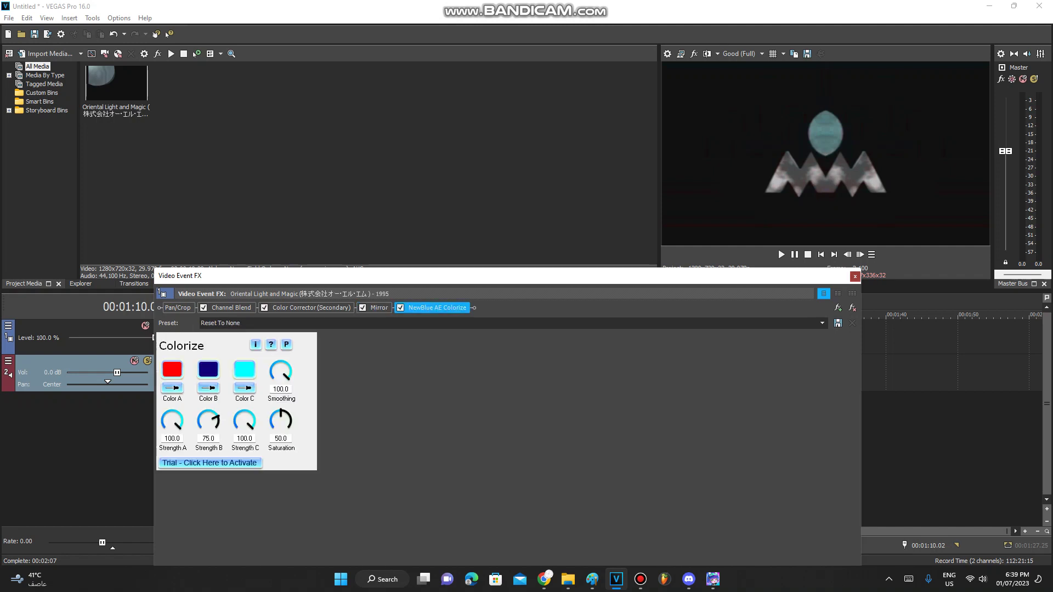
pyautogui.click(855, 276)
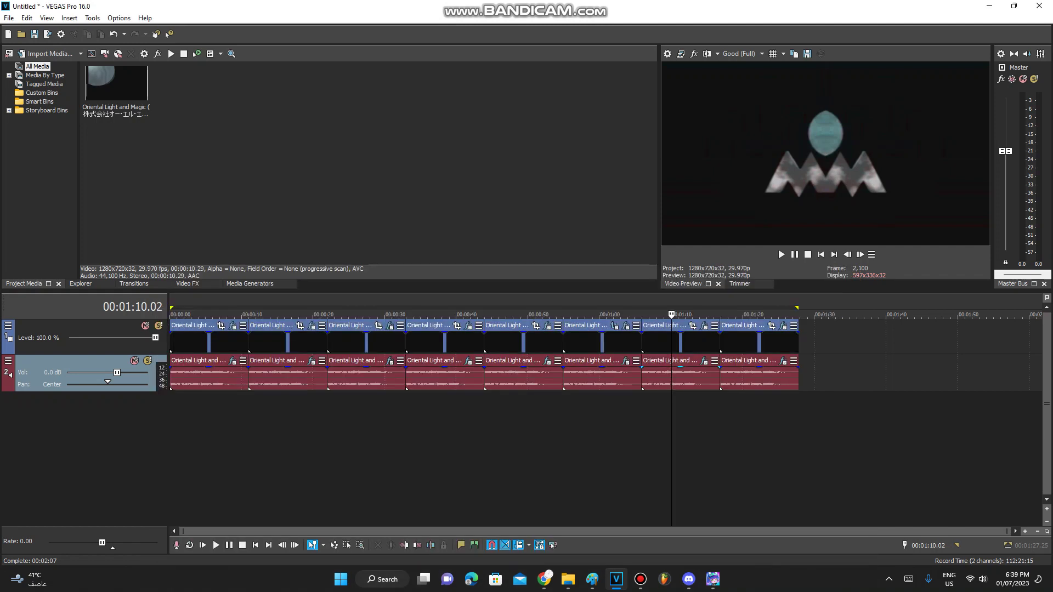
# - Review the seventh audio event's effect chain: Full Bucket Phaser, Bitcrusher, Pitch Shift and Classic Phaser
pyautogui.click(705, 361)
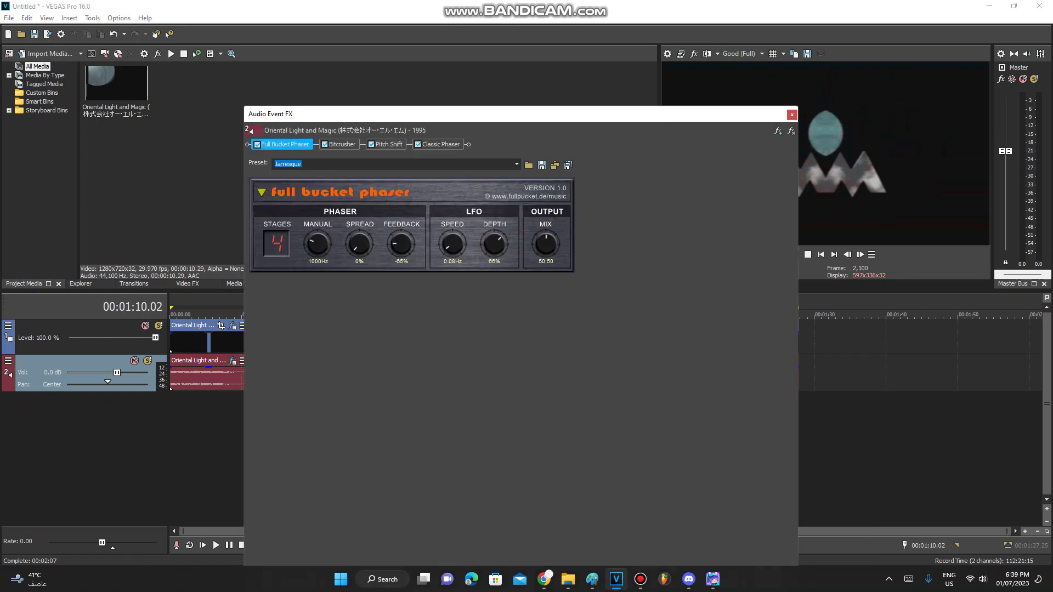
pyautogui.click(342, 145)
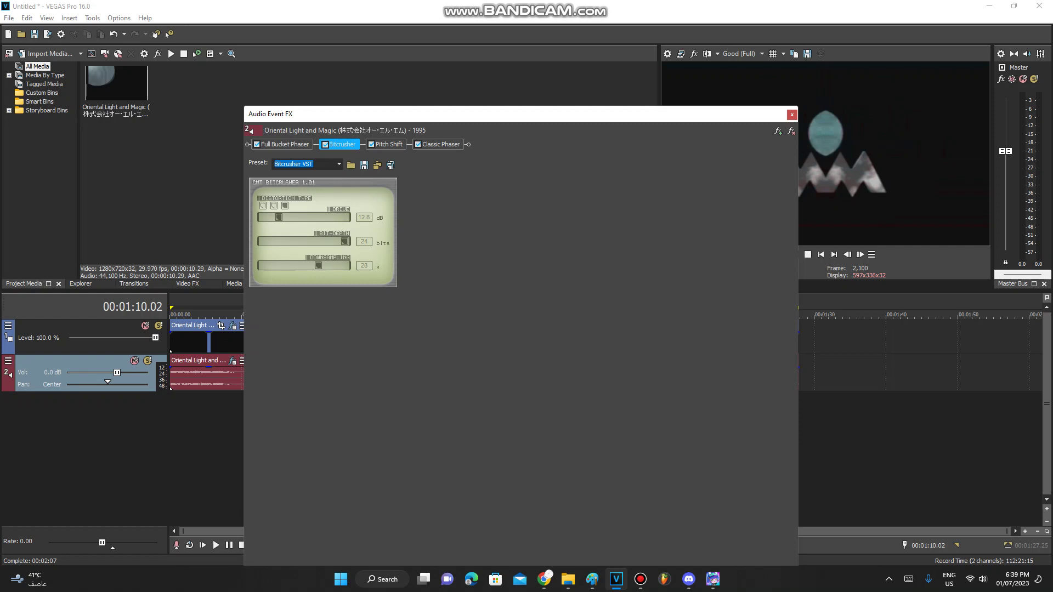
pyautogui.click(389, 145)
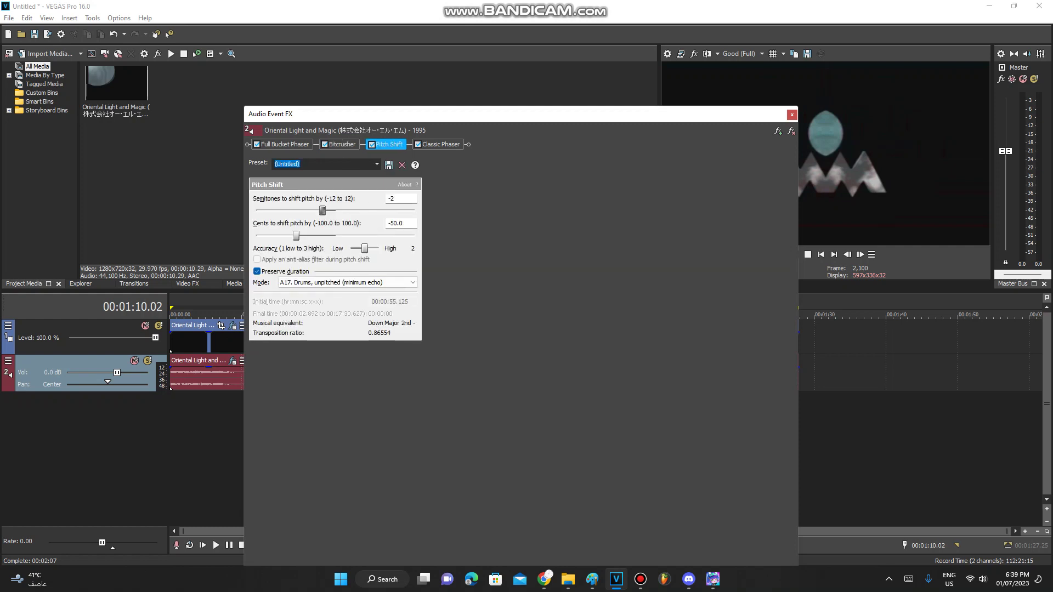
pyautogui.click(441, 145)
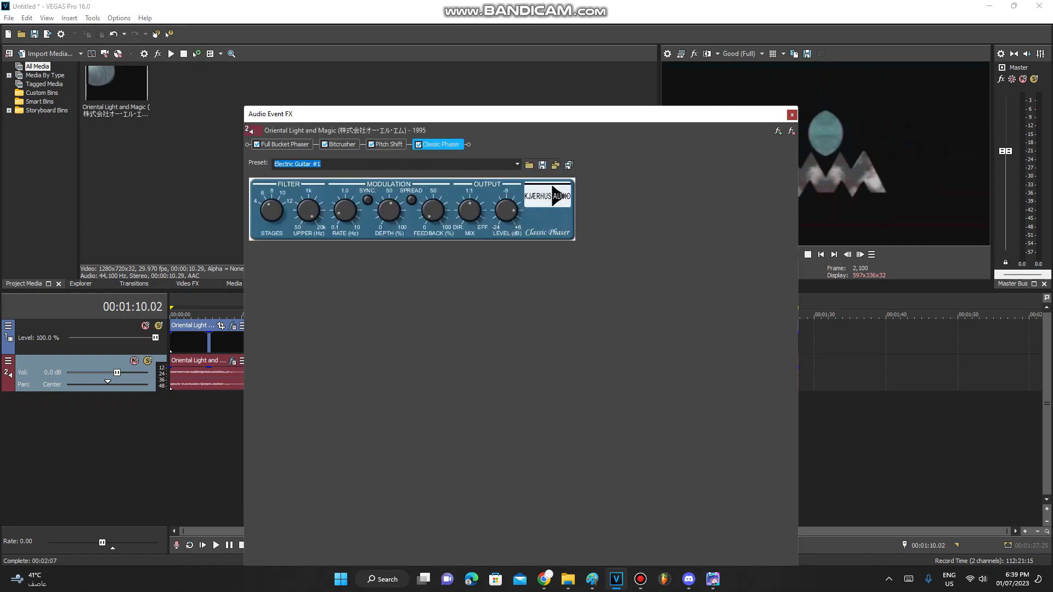
pyautogui.click(792, 115)
# - Preview a frame of the eighth video event and review its S_Zebrafy and Glow settings
pyautogui.click(756, 343)
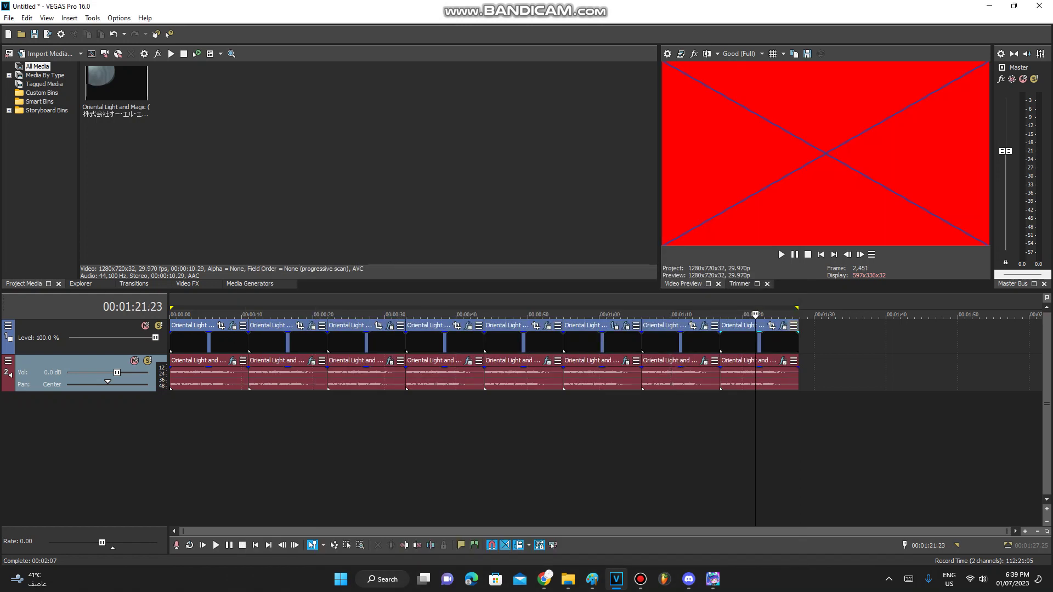
pyautogui.click(783, 325)
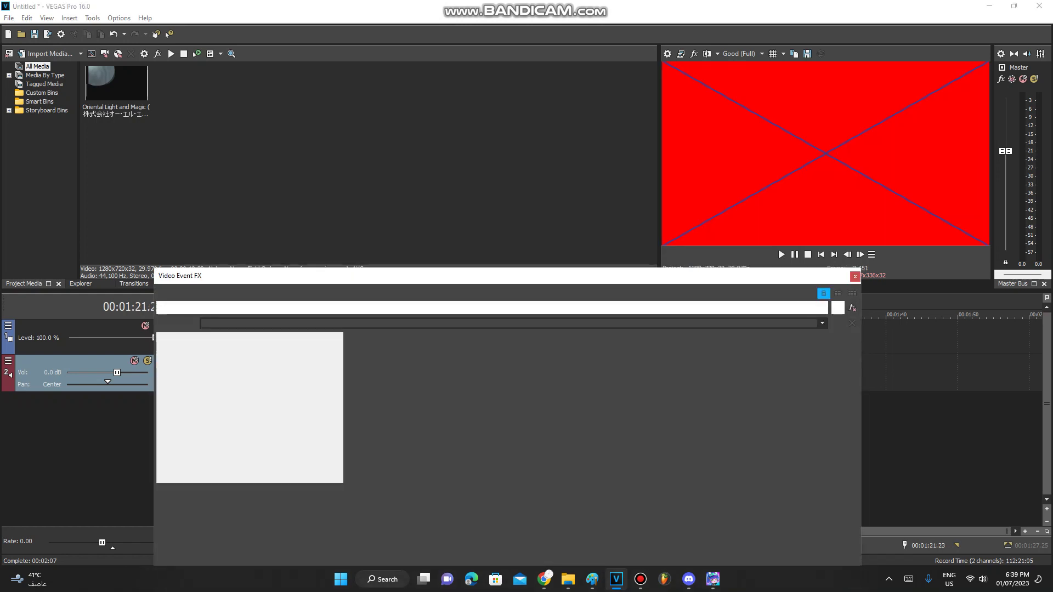
pyautogui.click(225, 308)
pyautogui.moveTo(277, 272)
pyautogui.mouseDown()
pyautogui.moveTo(281, 171)
pyautogui.moveTo(271, 252)
pyautogui.mouseUp()
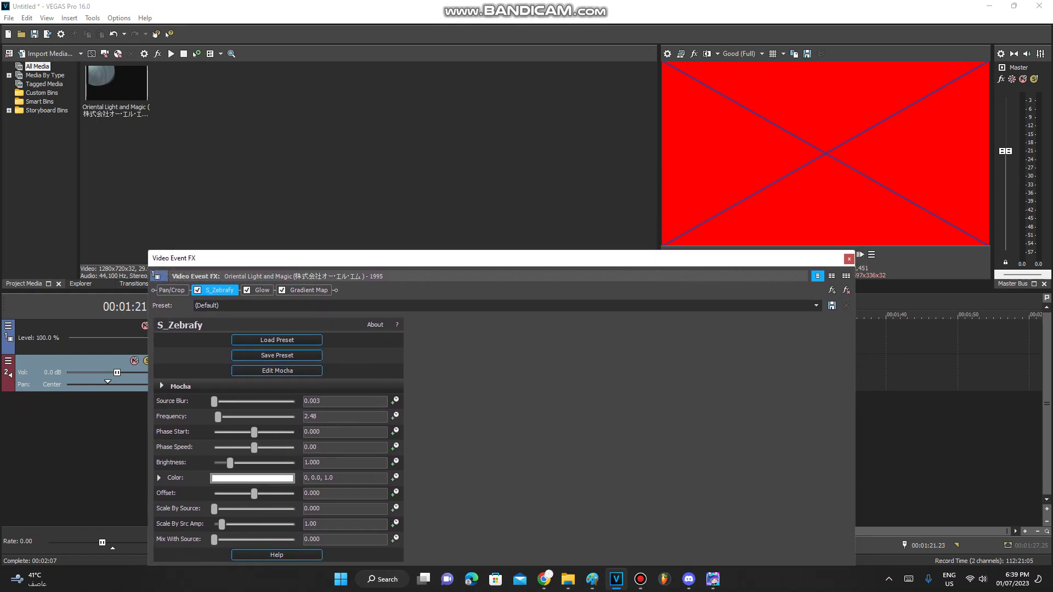
pyautogui.click(261, 291)
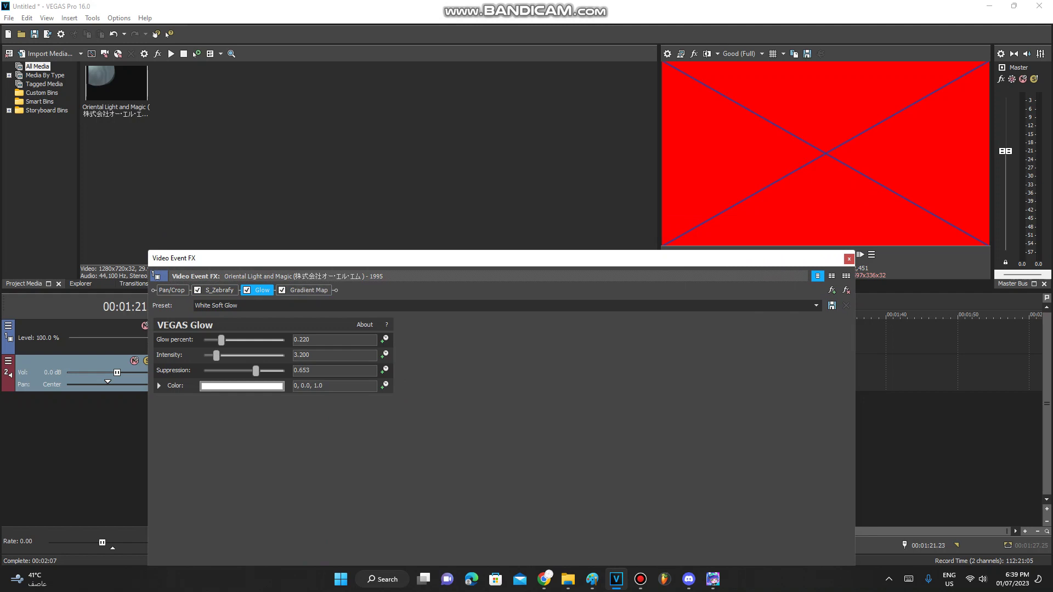
# - Inspect the colours of the Gradient Map stops on the eighth video event and close its effects window
pyautogui.click(308, 290)
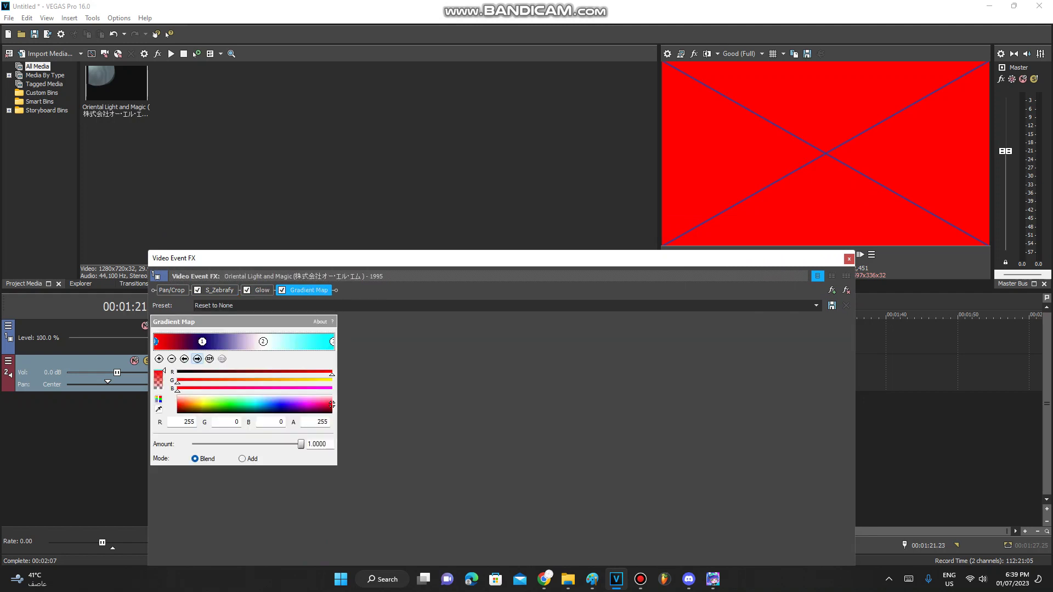
pyautogui.click(202, 342)
pyautogui.click(264, 342)
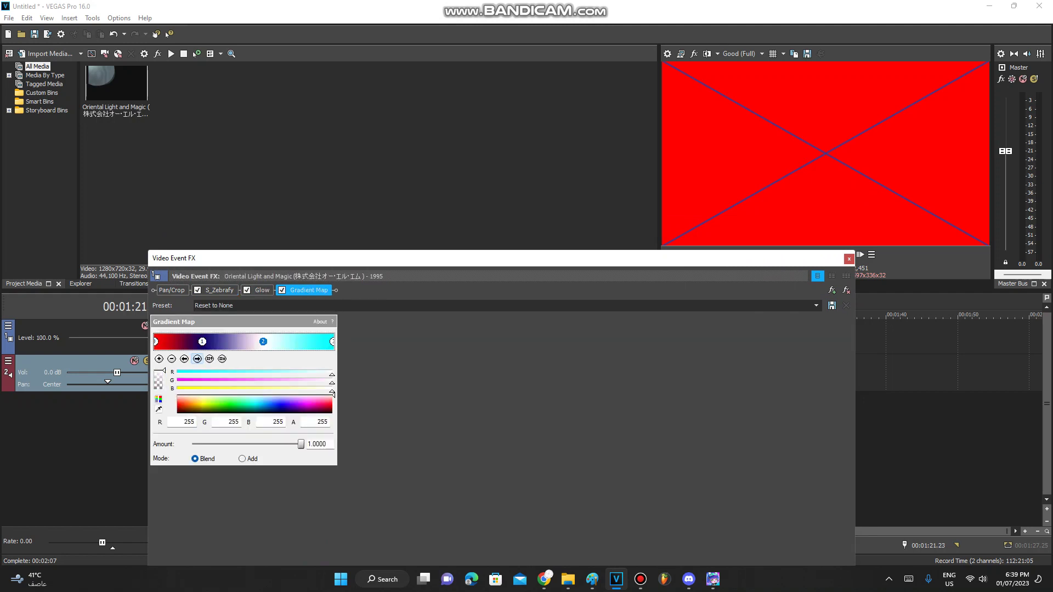
pyautogui.click(332, 341)
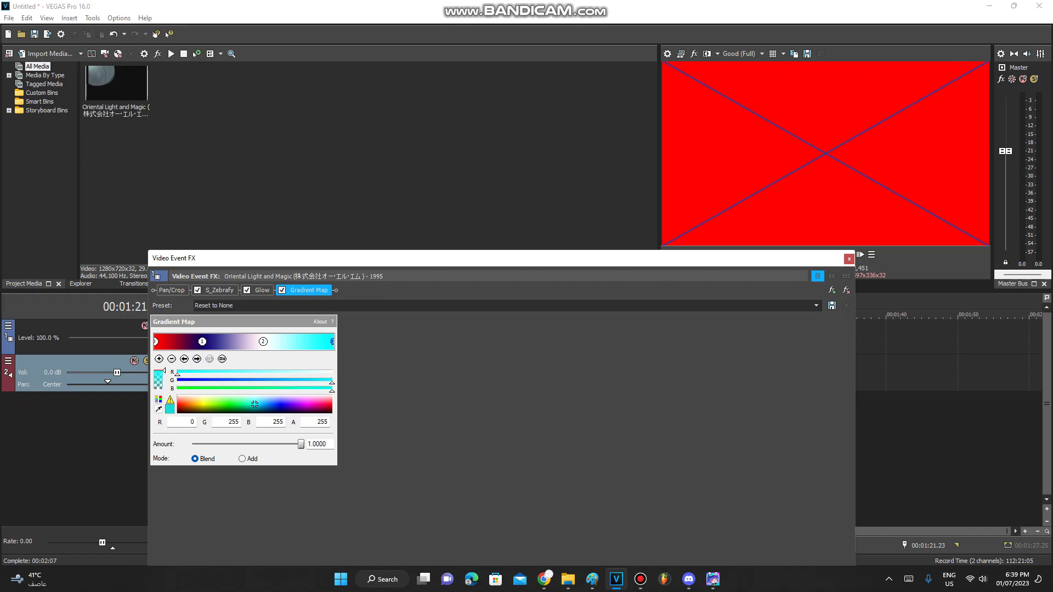
pyautogui.click(848, 258)
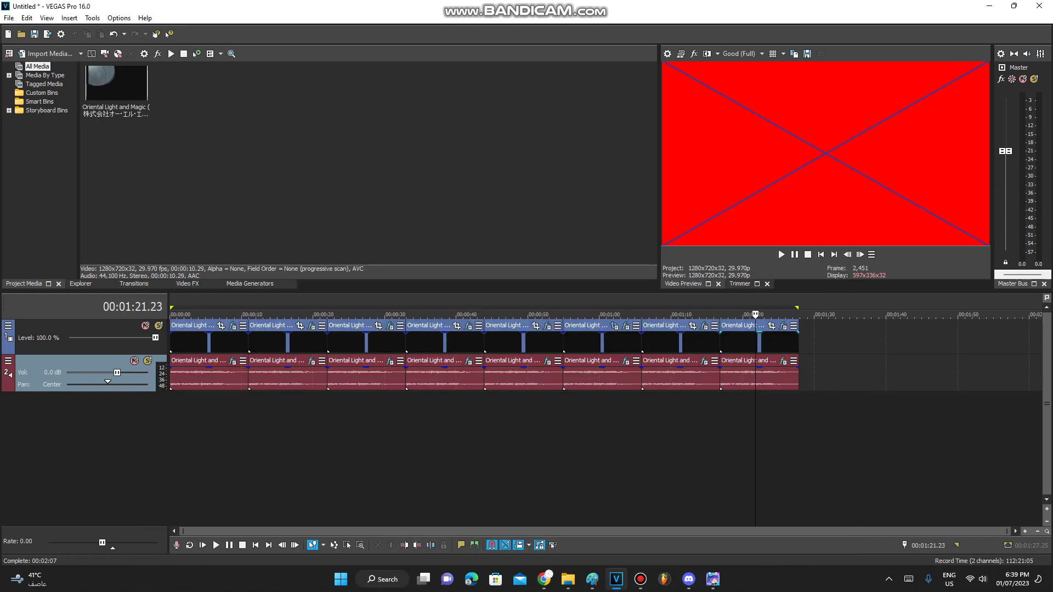
# - Review the eighth audio event's effect chain: ExpressFX Chorus, eFX ChorusFlanger and IL Vocodex
pyautogui.click(783, 361)
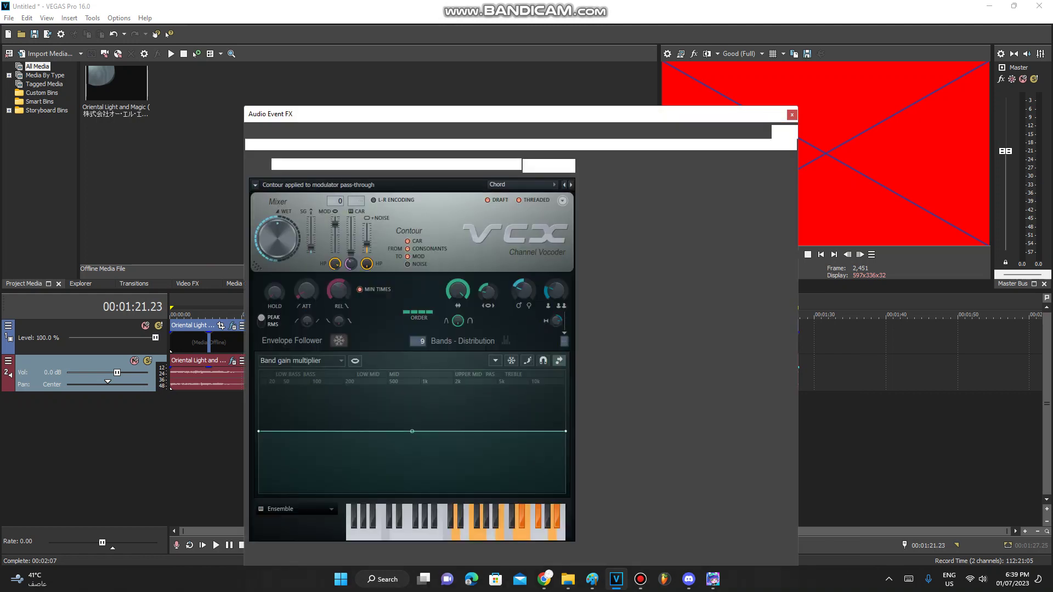
pyautogui.click(285, 145)
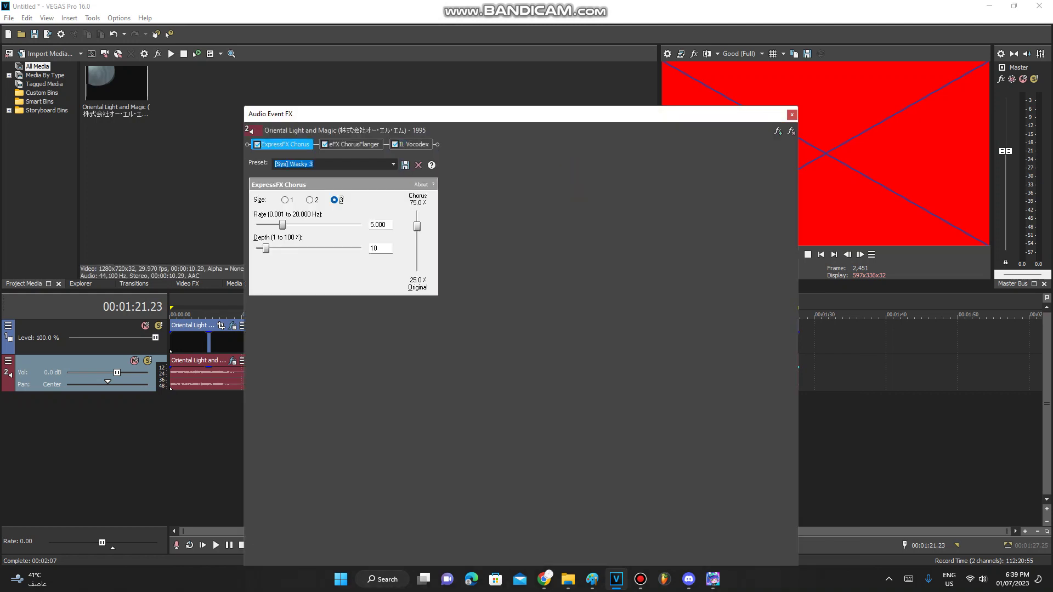
pyautogui.click(354, 144)
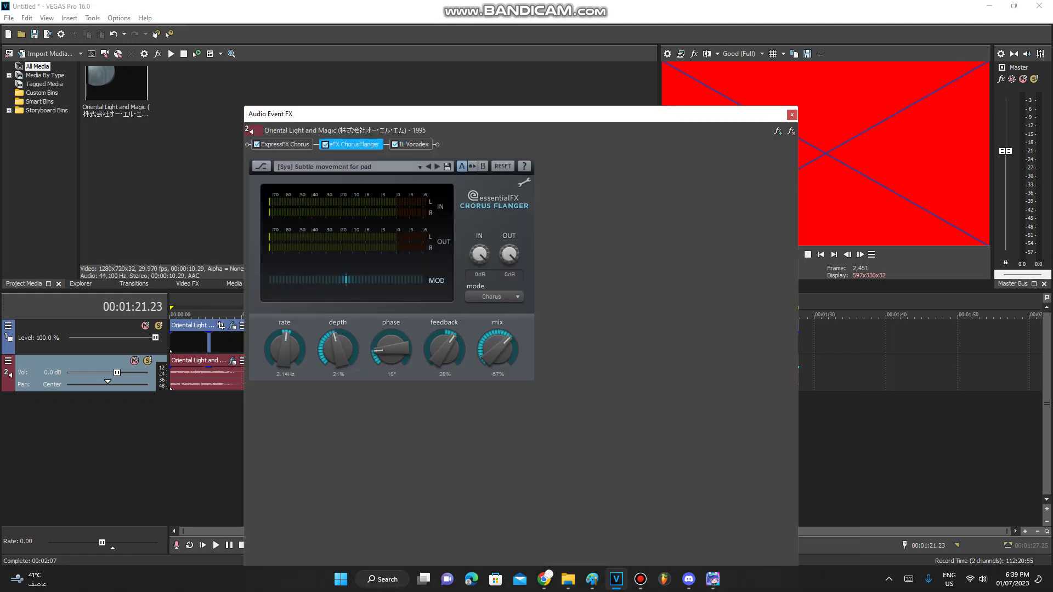
pyautogui.click(412, 144)
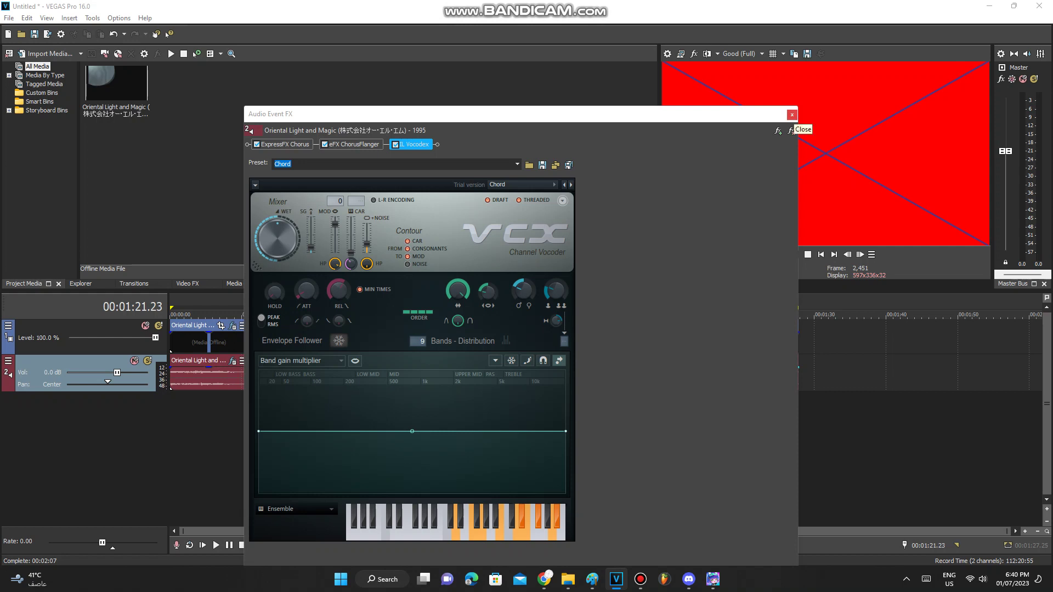
pyautogui.click(791, 114)
pyautogui.click(640, 579)
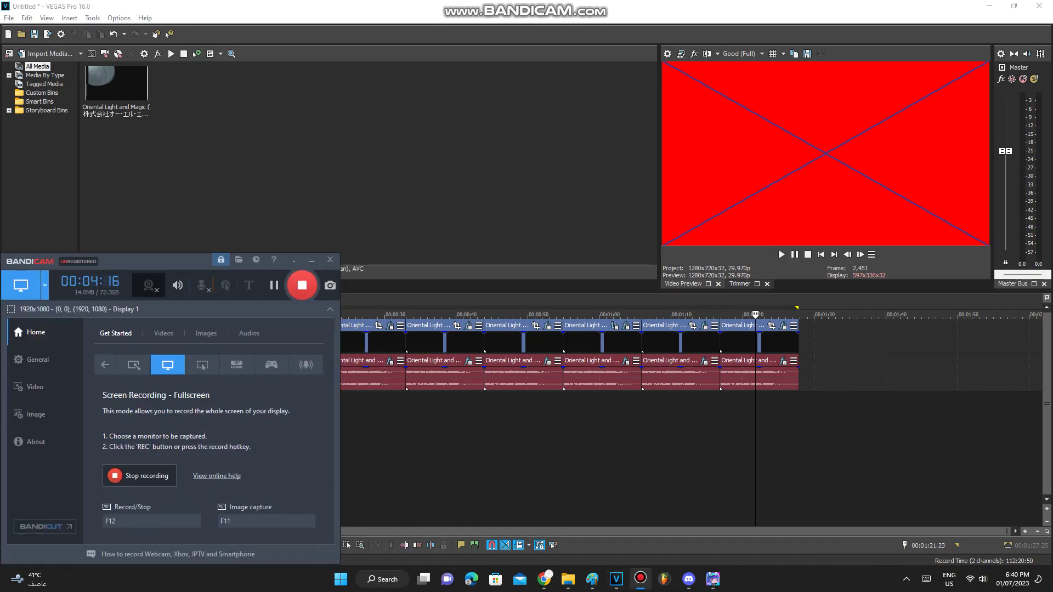